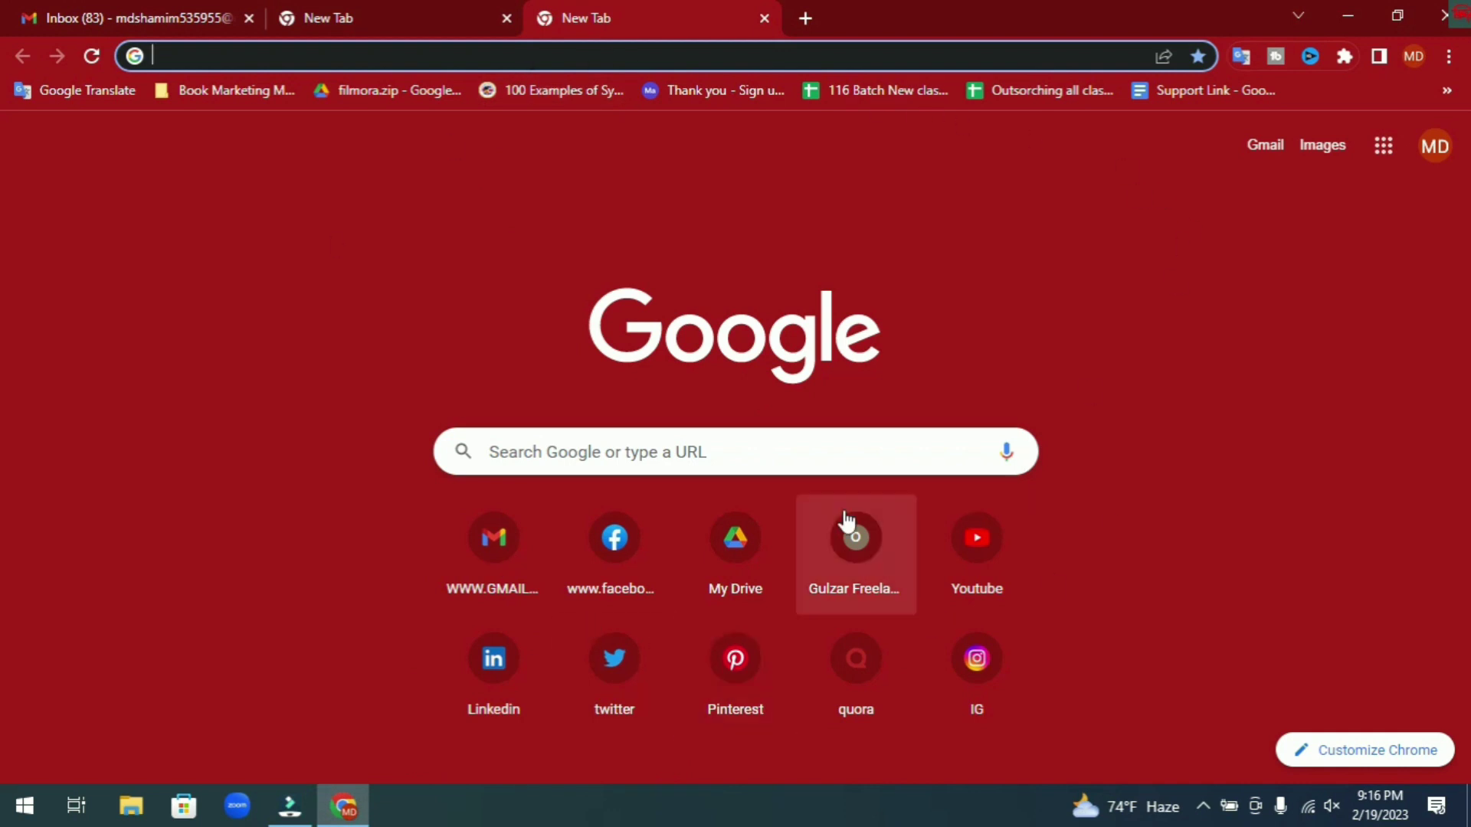
# Search Google for 'Chatgpt' from the Chrome address bar
pyautogui.click(478, 57)
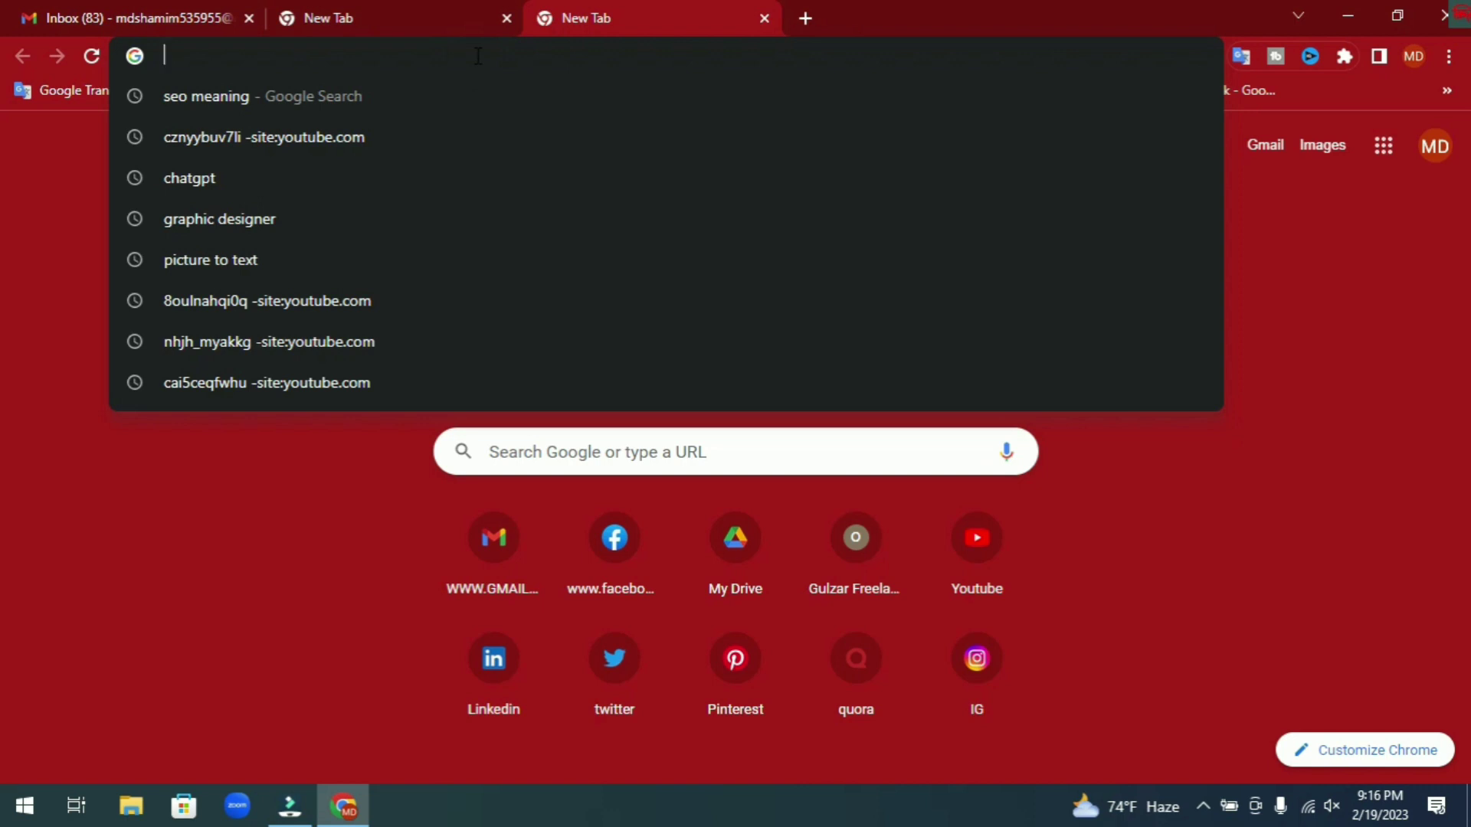
pyautogui.write('Cha')
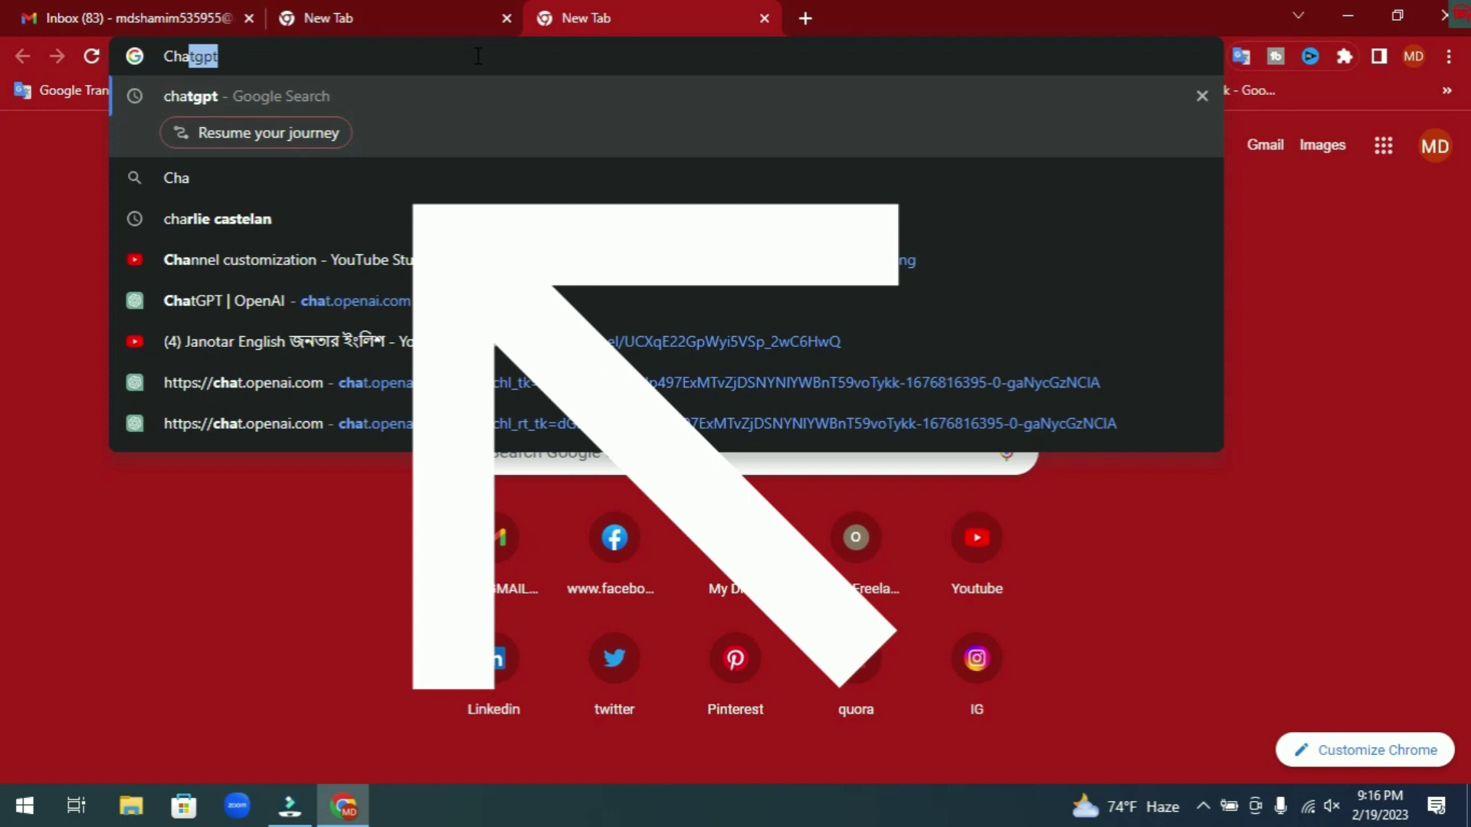
pyautogui.write('tgpt')
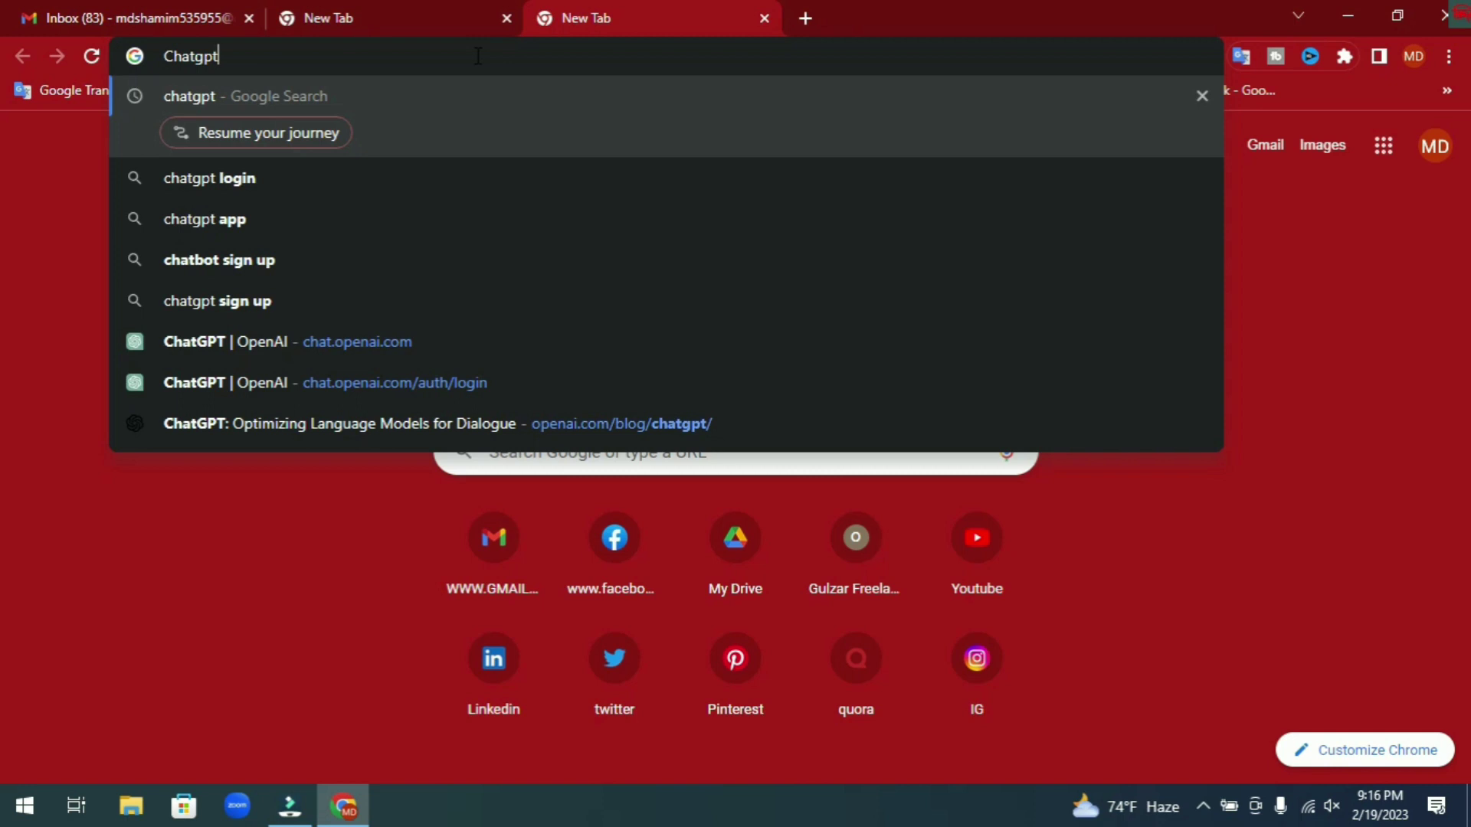
pyautogui.press('Return')
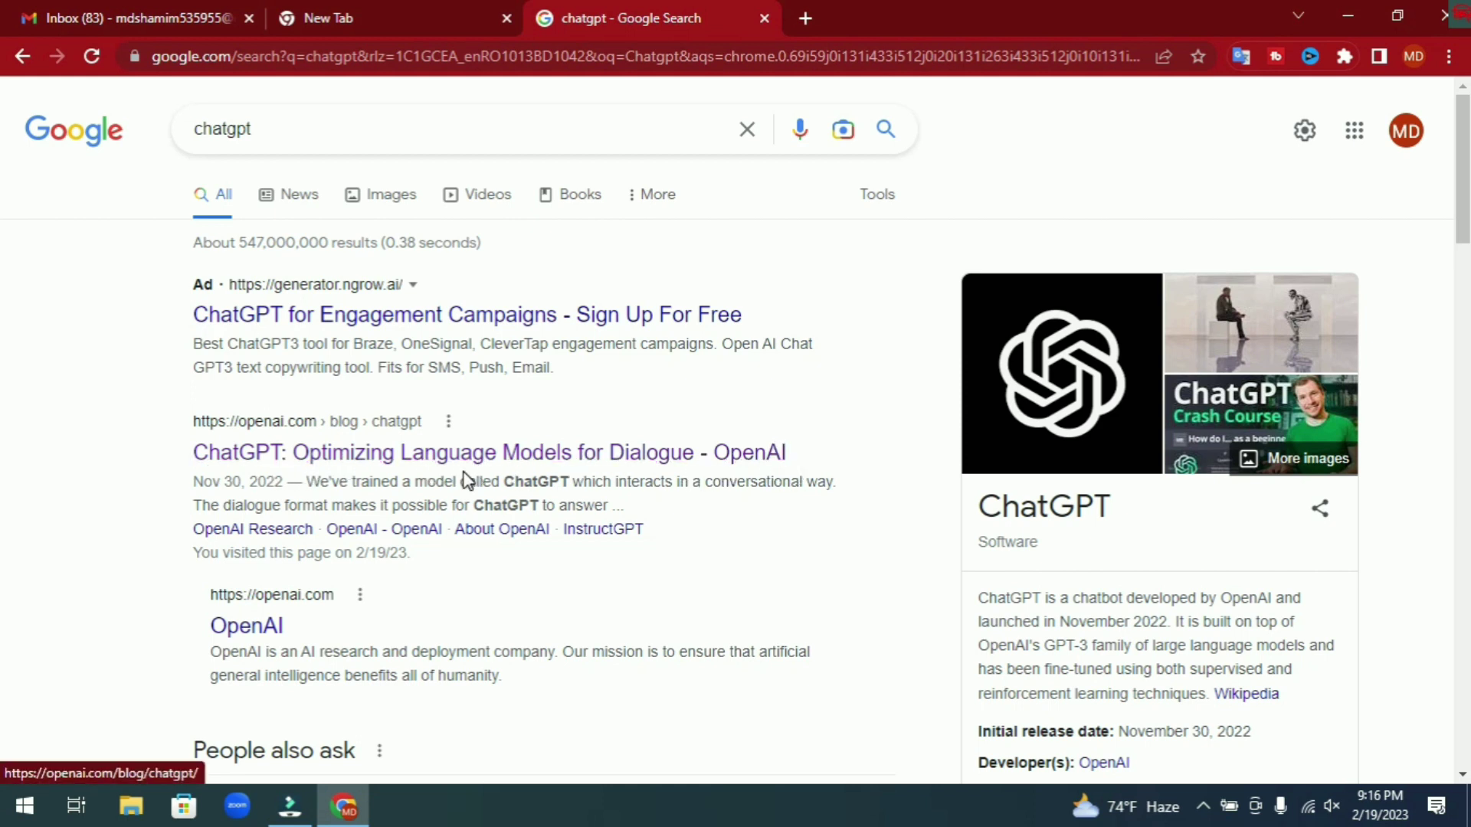
# Open the OpenAI blog post about ChatGPT and scroll through it
pyautogui.click(375, 456)
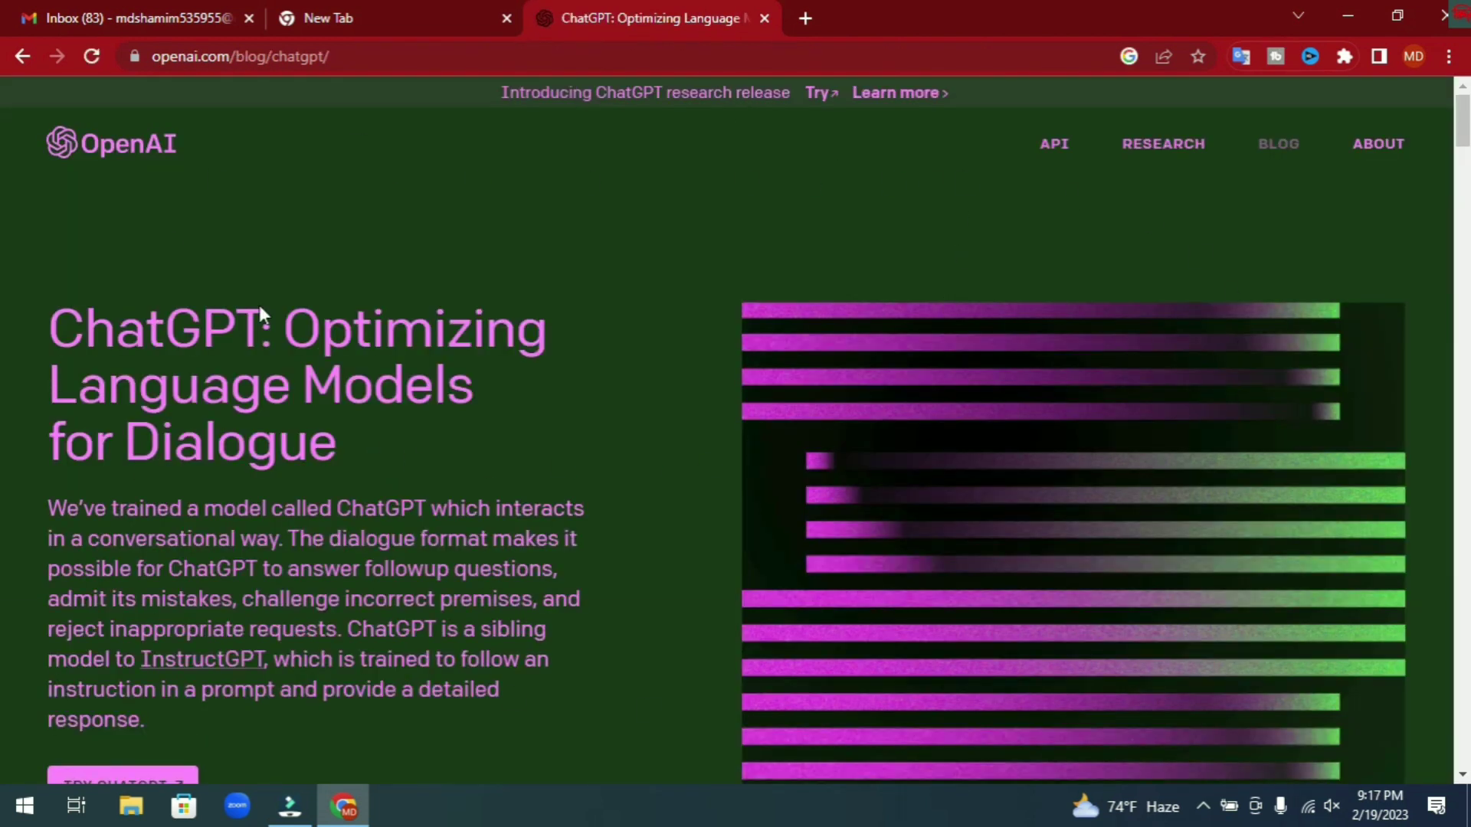
pyautogui.scroll(-10, 770, 349)
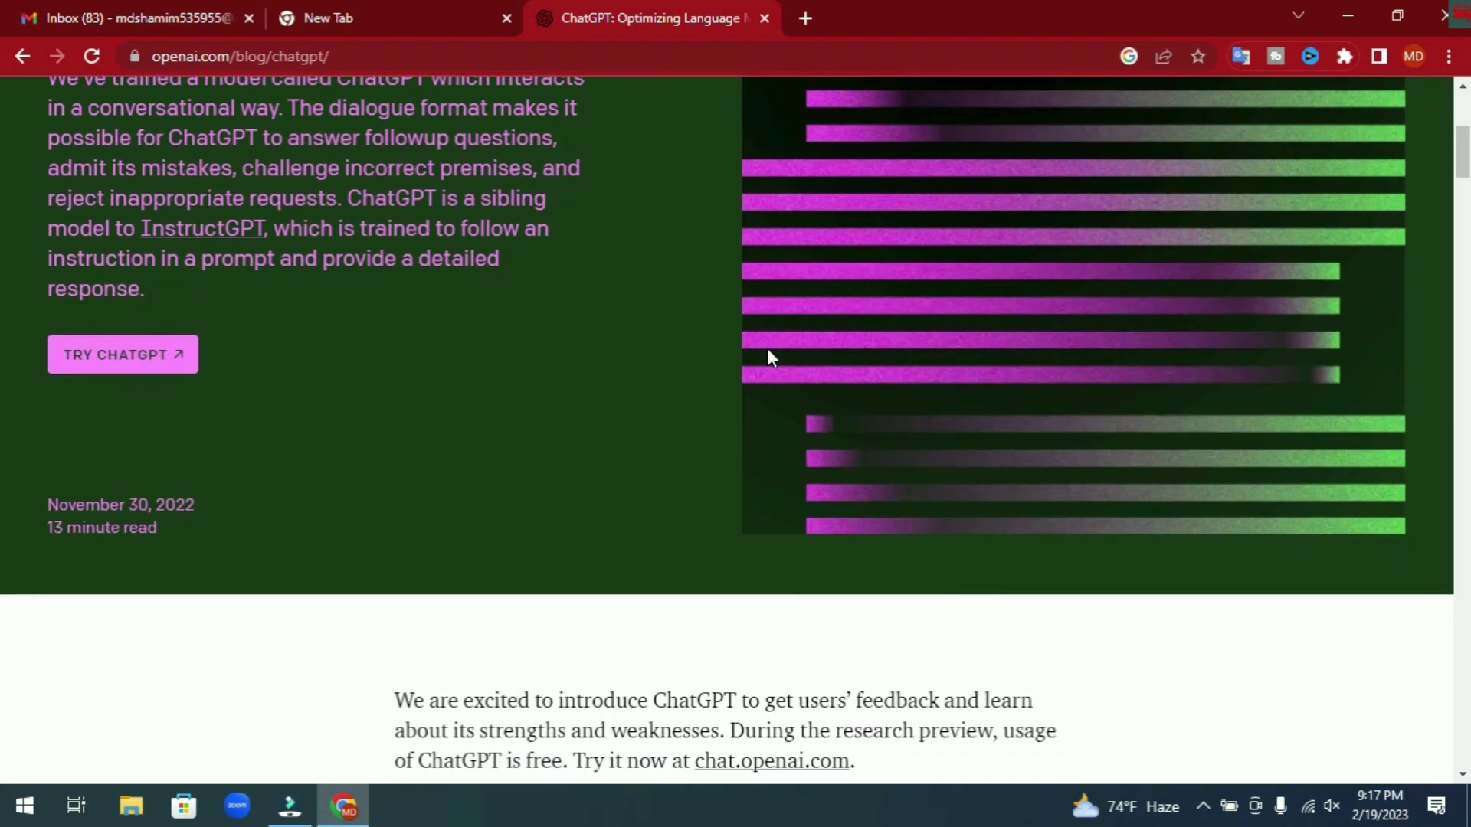
pyautogui.scroll(12, 725, 365)
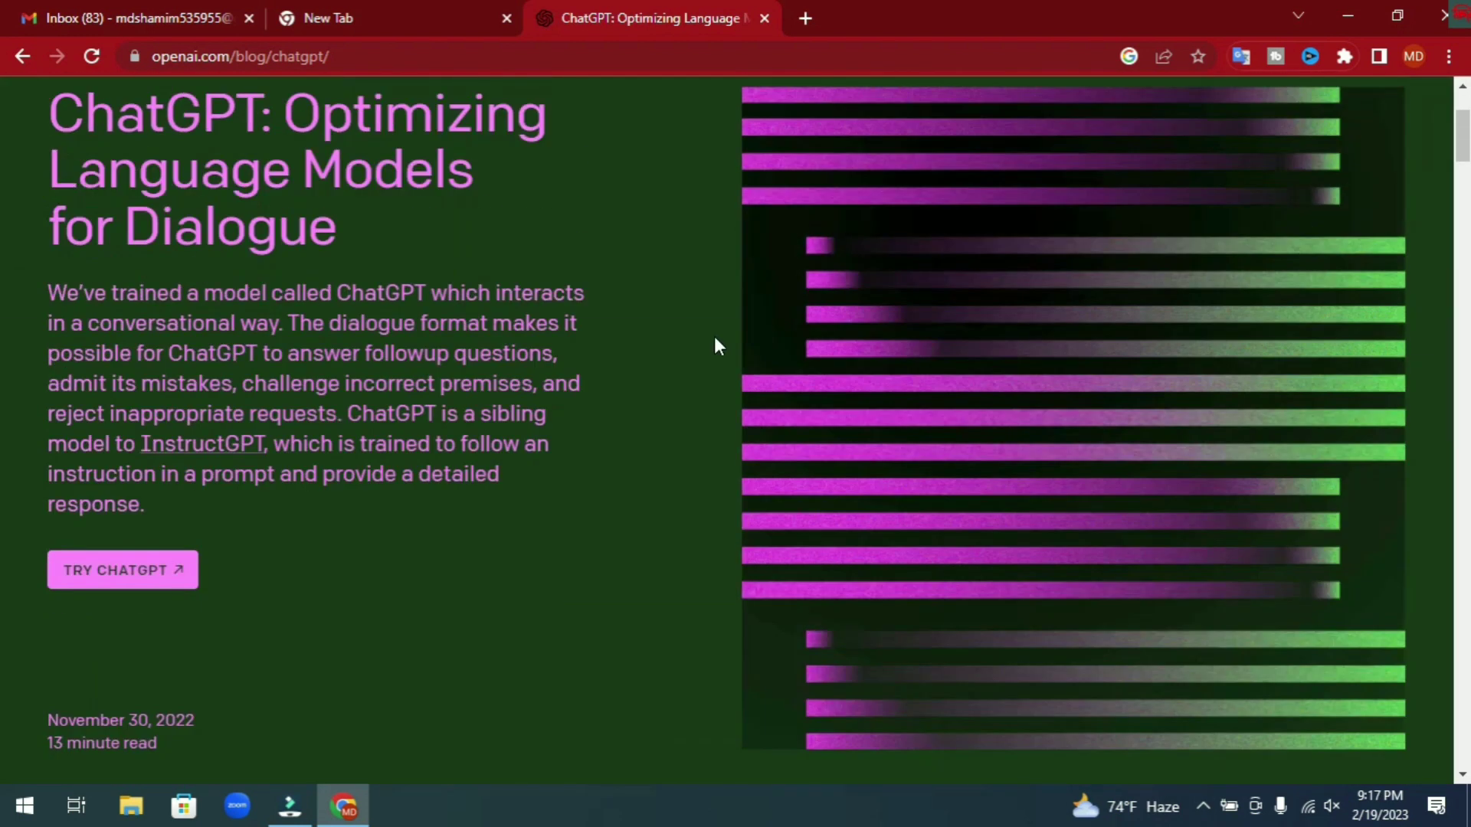
pyautogui.scroll(-2, 713, 312)
pyautogui.scroll(3, 713, 311)
pyautogui.scroll(-3, 713, 310)
pyautogui.scroll(3, 713, 312)
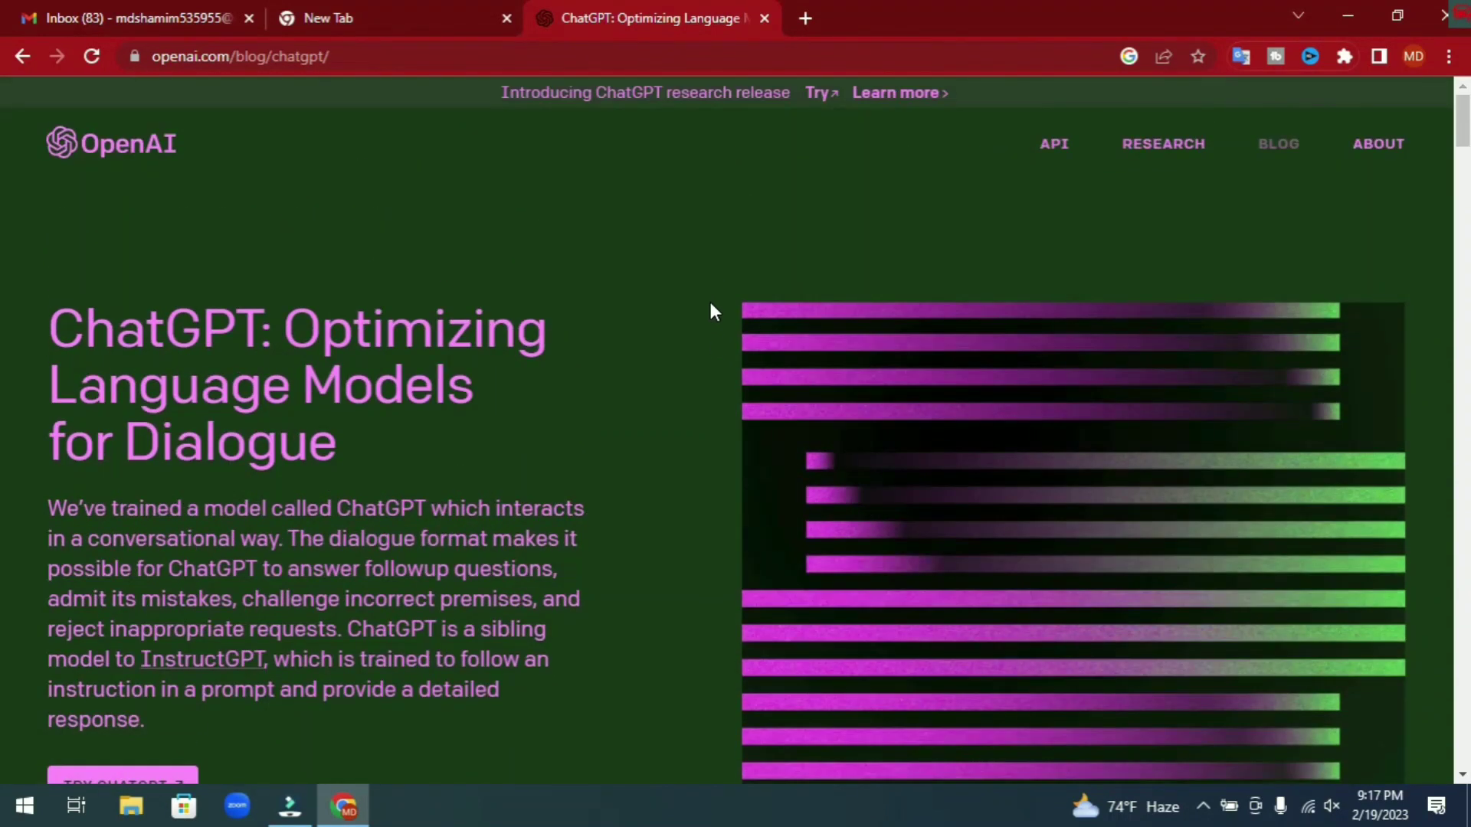
pyautogui.scroll(-3, 710, 303)
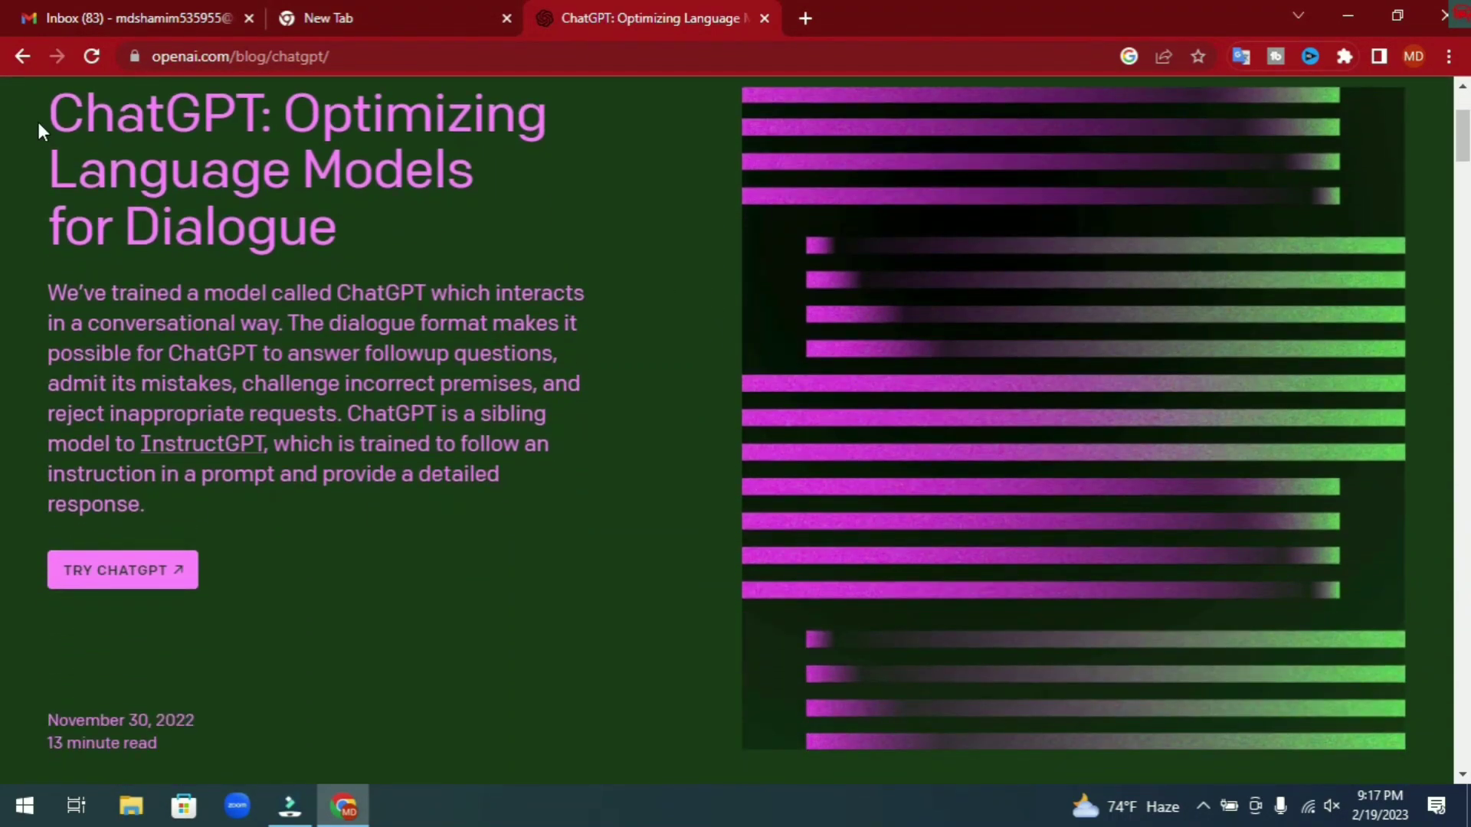
# Launch ChatGPT in a new tab via the post's TRY CHATGPT link
pyautogui.moveTo(403, 248); pyautogui.dragTo(76, 136)
pyautogui.click(680, 268)
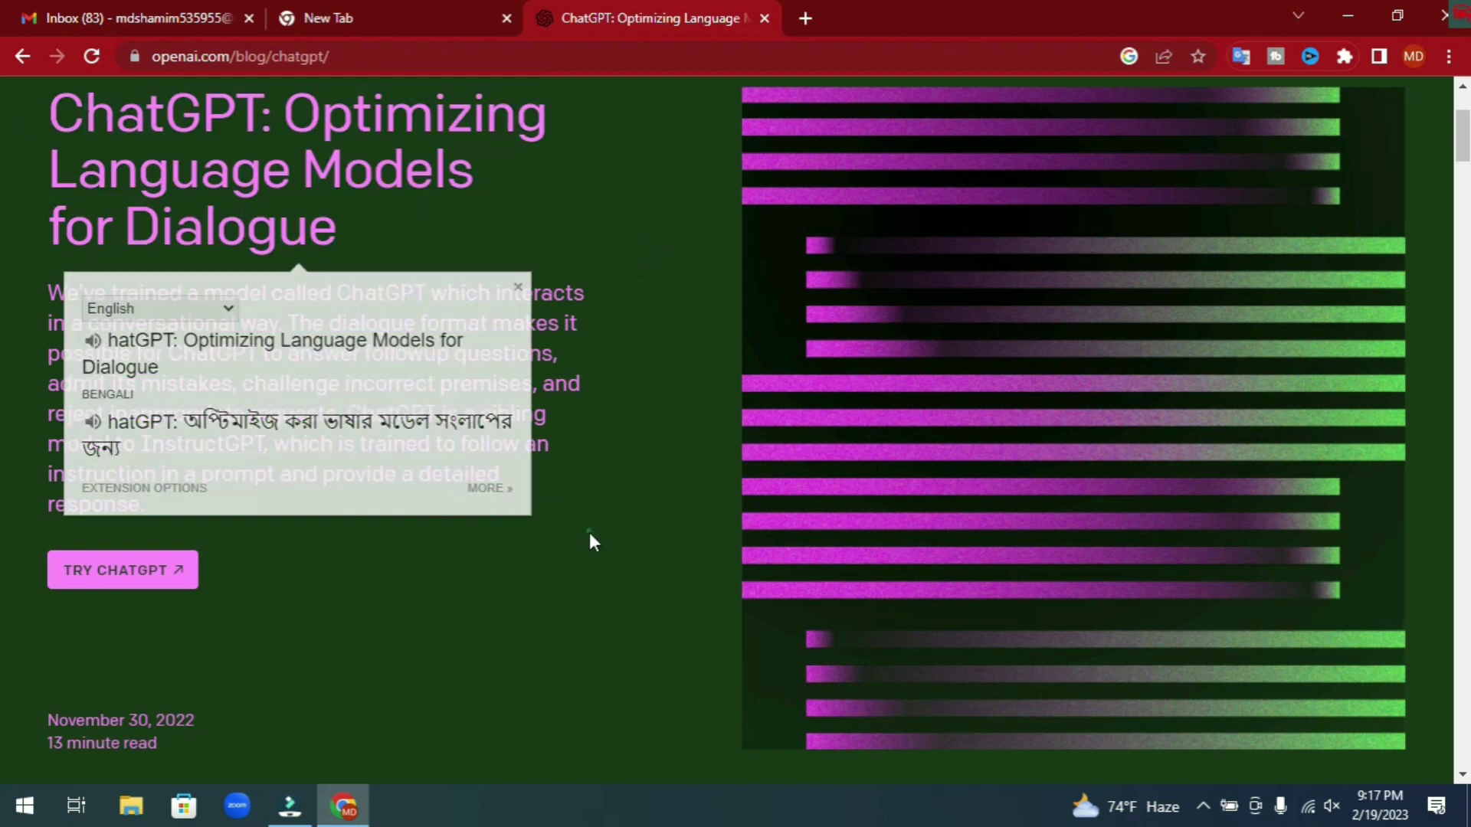
pyautogui.click(142, 581)
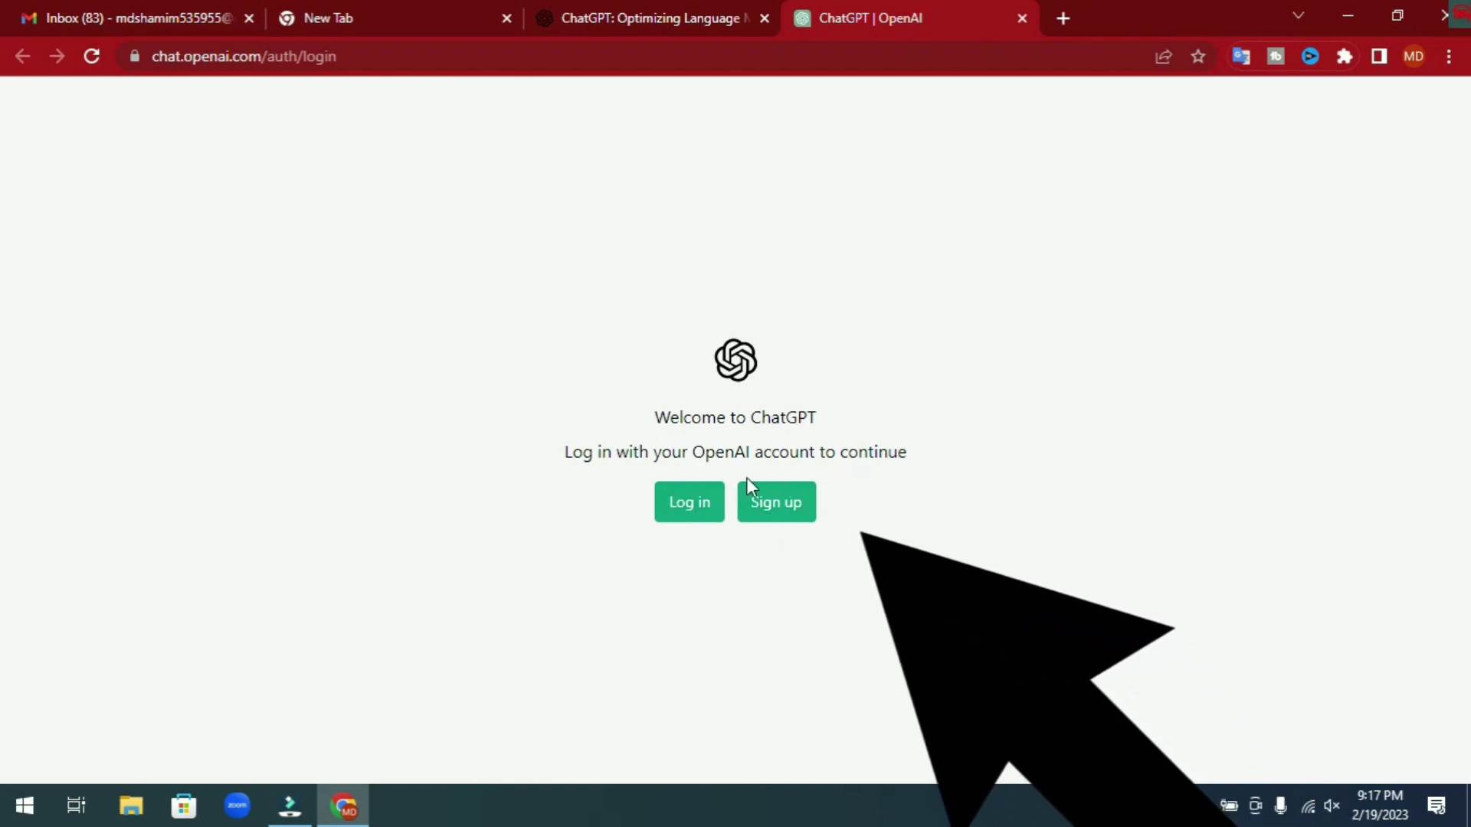
# Start a new ChatGPT sign-up, focus the Email address field, then switch to the Gmail tab
pyautogui.click(794, 509)
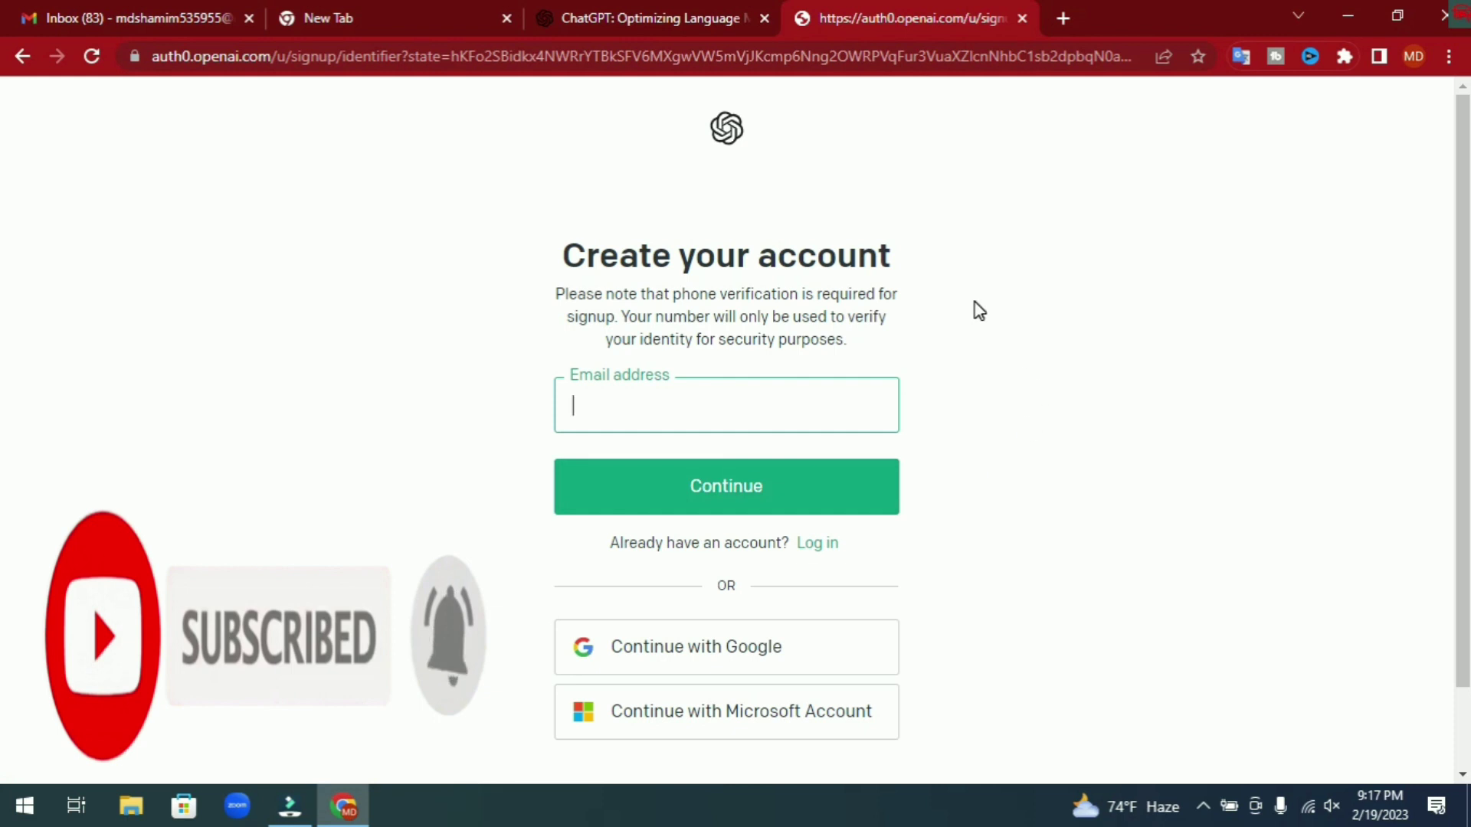
pyautogui.scroll(-2, 970, 308)
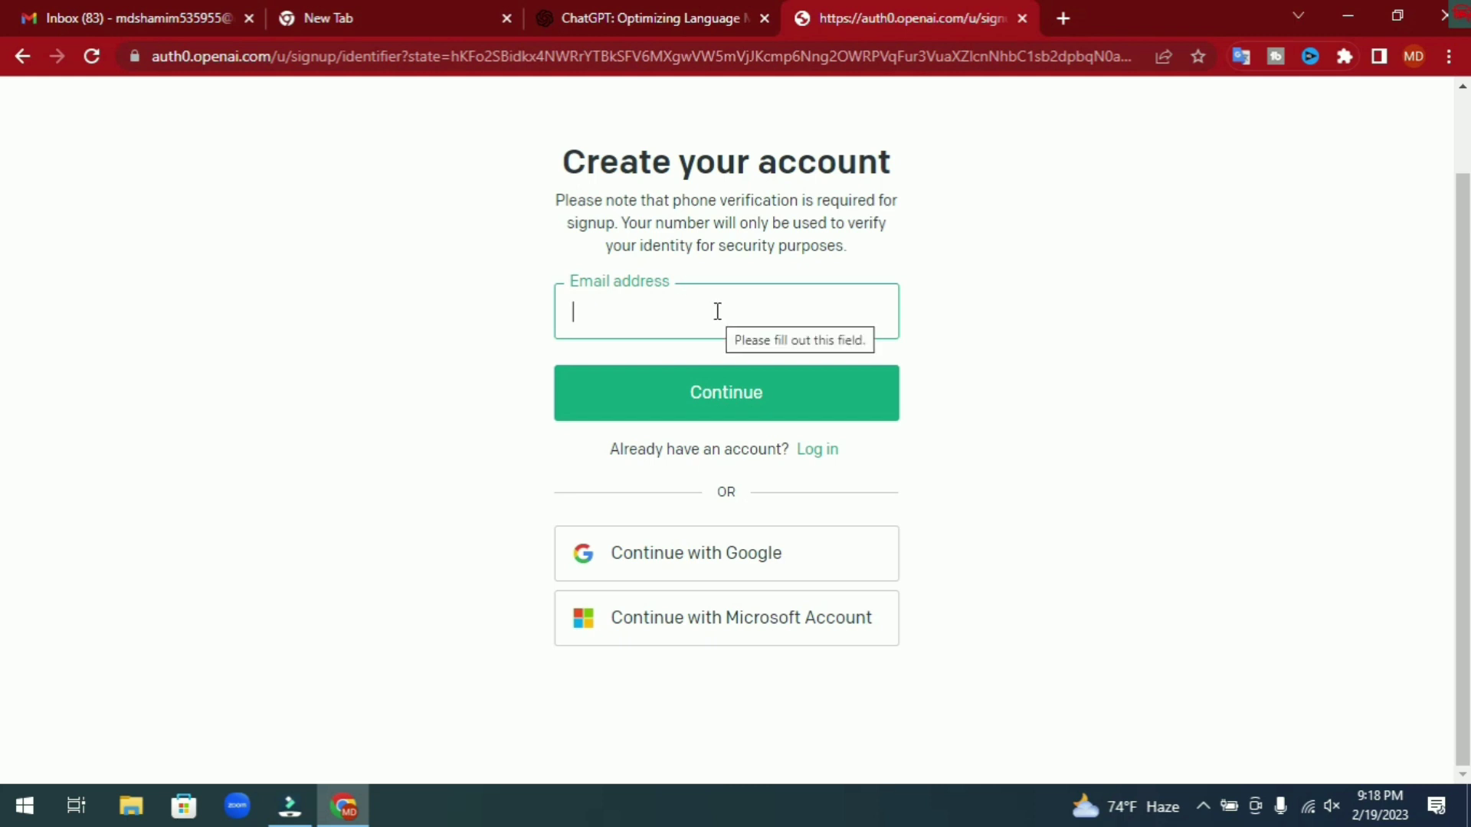
pyautogui.click(676, 311)
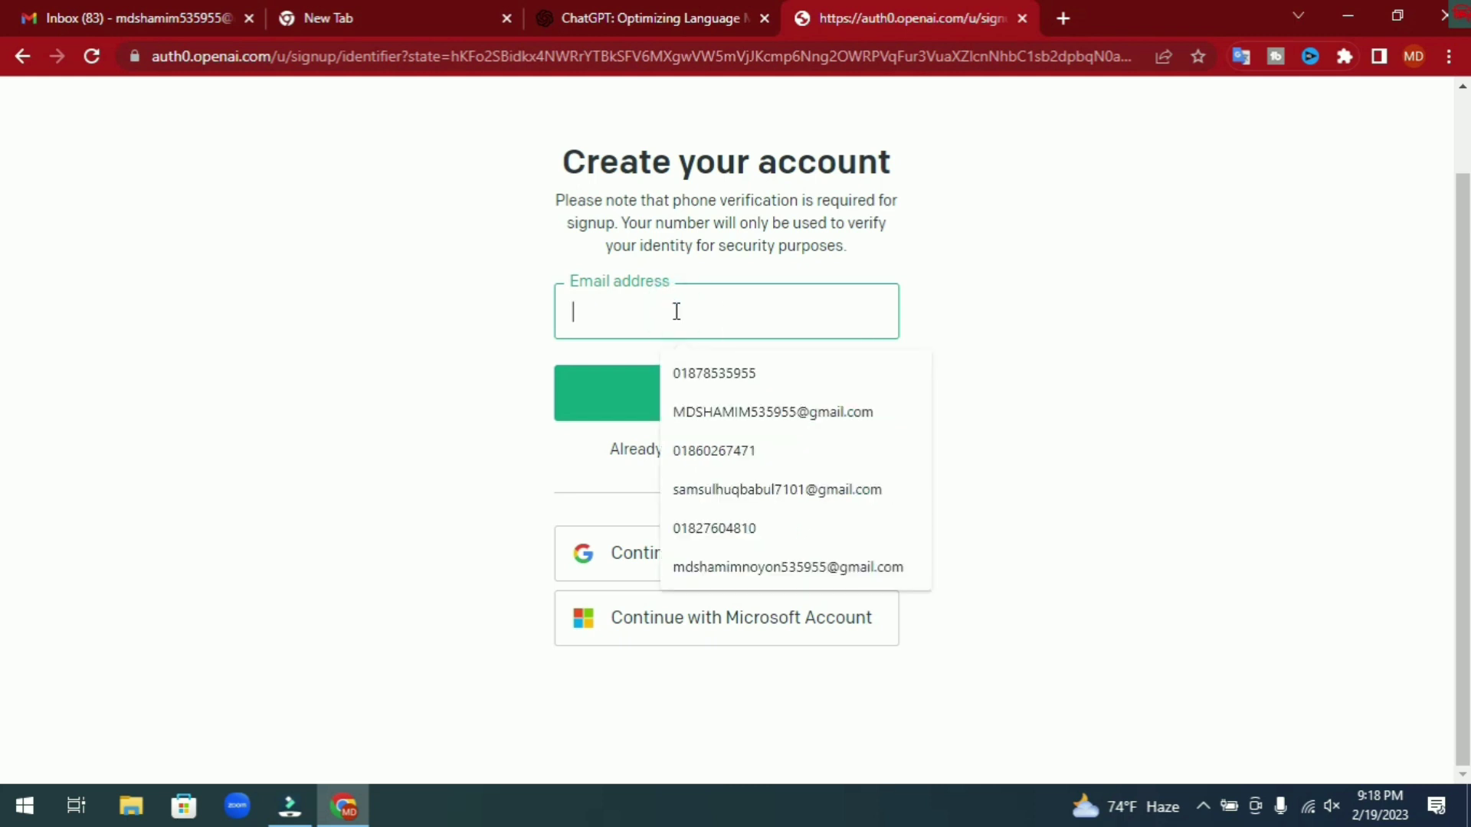
pyautogui.click(675, 311)
pyautogui.click(992, 316)
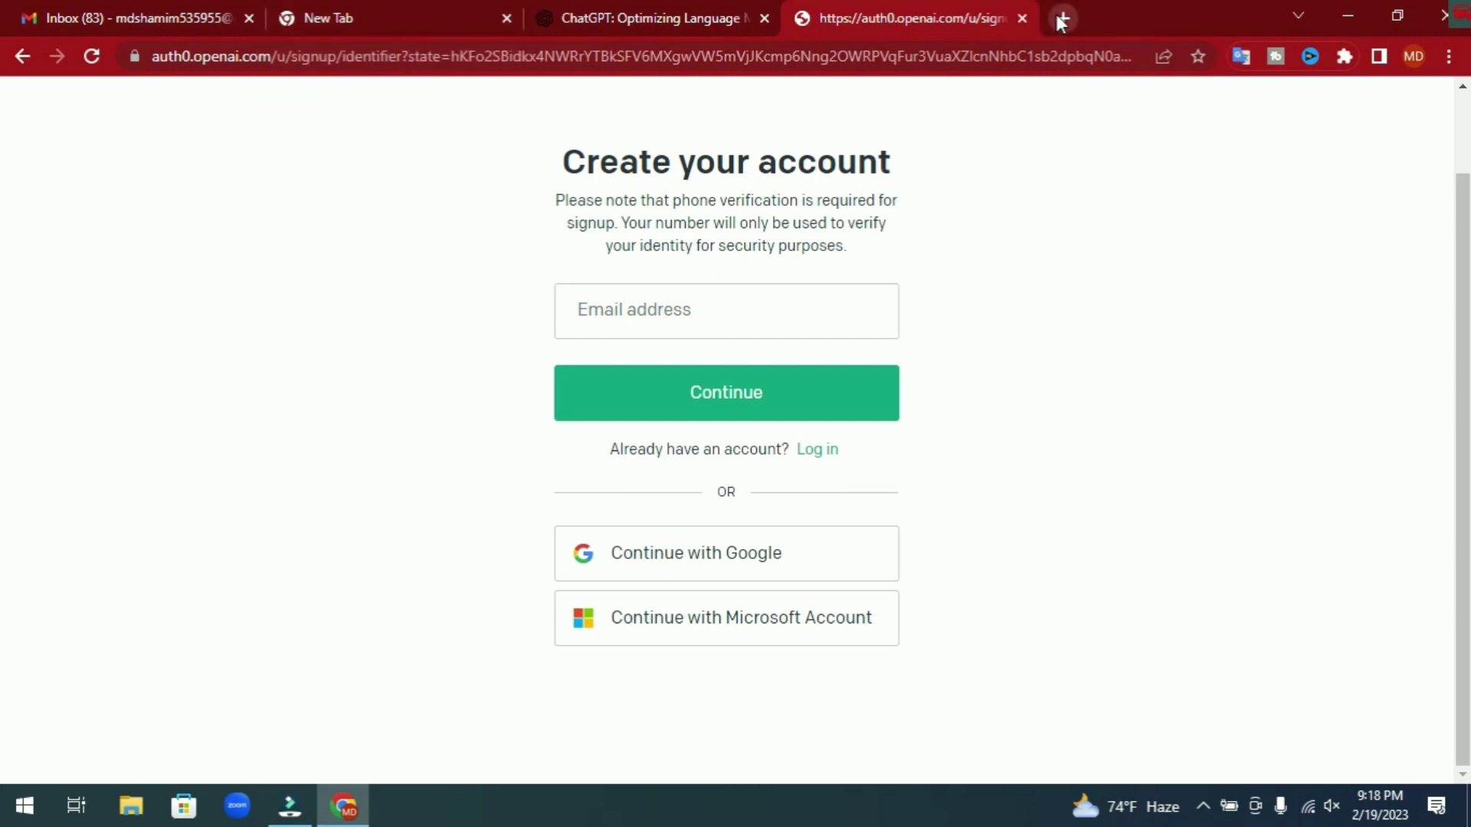
pyautogui.click(104, 11)
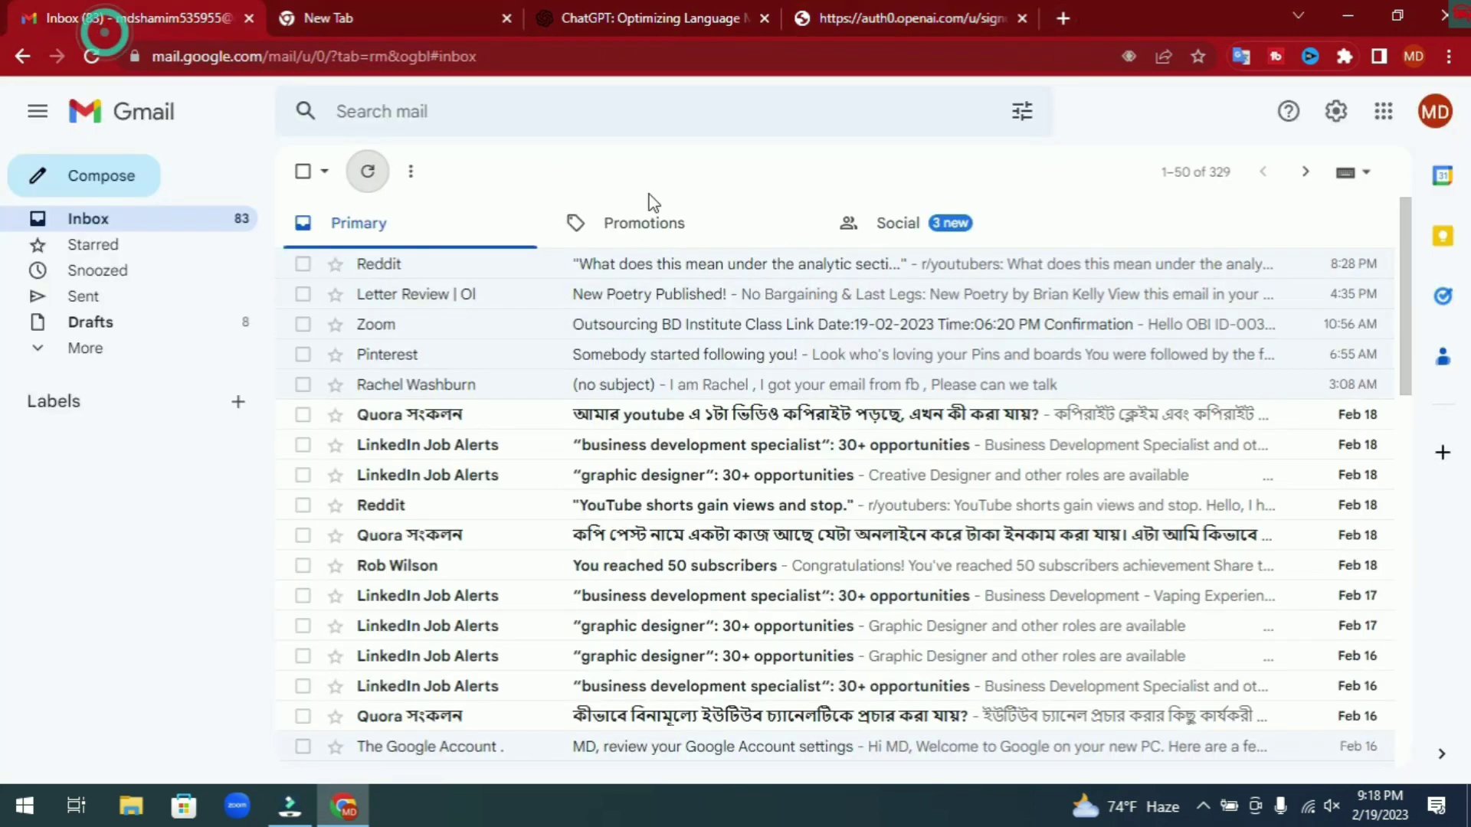
# Copy the signed-in Gmail account's email address from the profile menu and return to the sign-up tab
pyautogui.click(1424, 132)
pyautogui.moveTo(1348, 217); pyautogui.dragTo(1162, 216)
pyautogui.hotkey('ctrl', 'c')
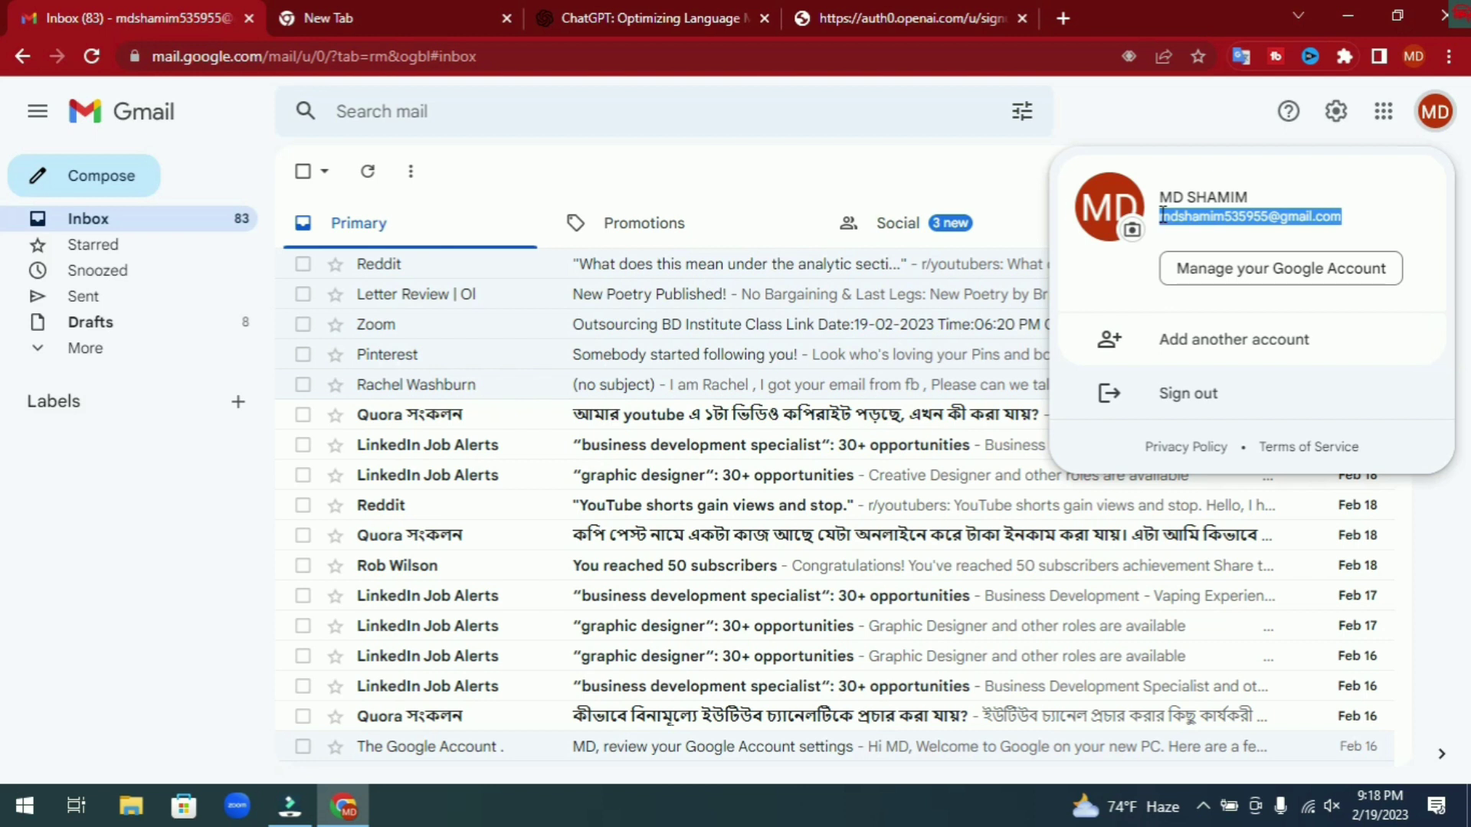
pyautogui.click(866, 12)
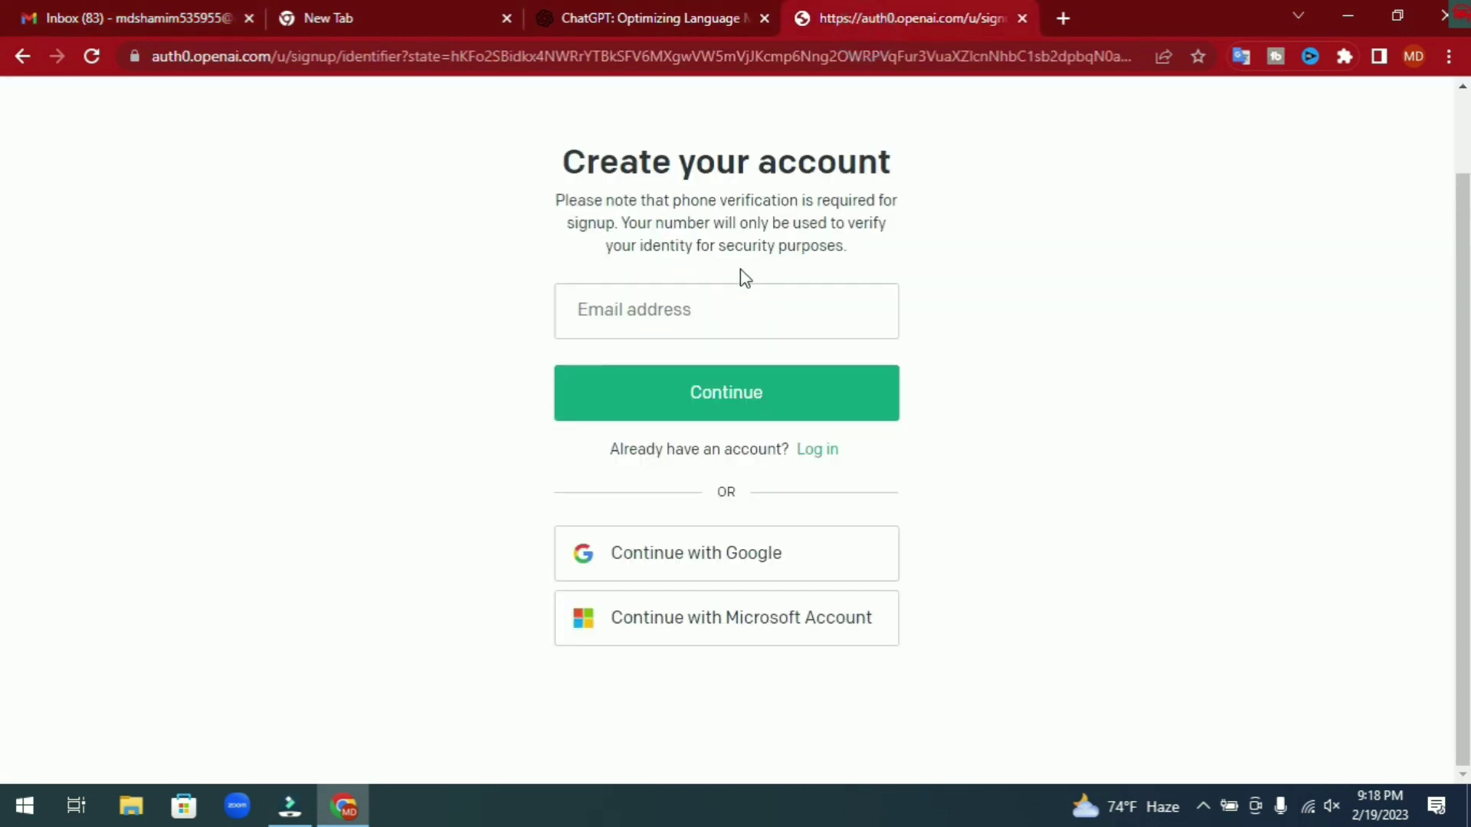
# Paste the Gmail address into the email field and submit it
pyautogui.click(685, 314)
pyautogui.hotkey('ctrl', 'v')
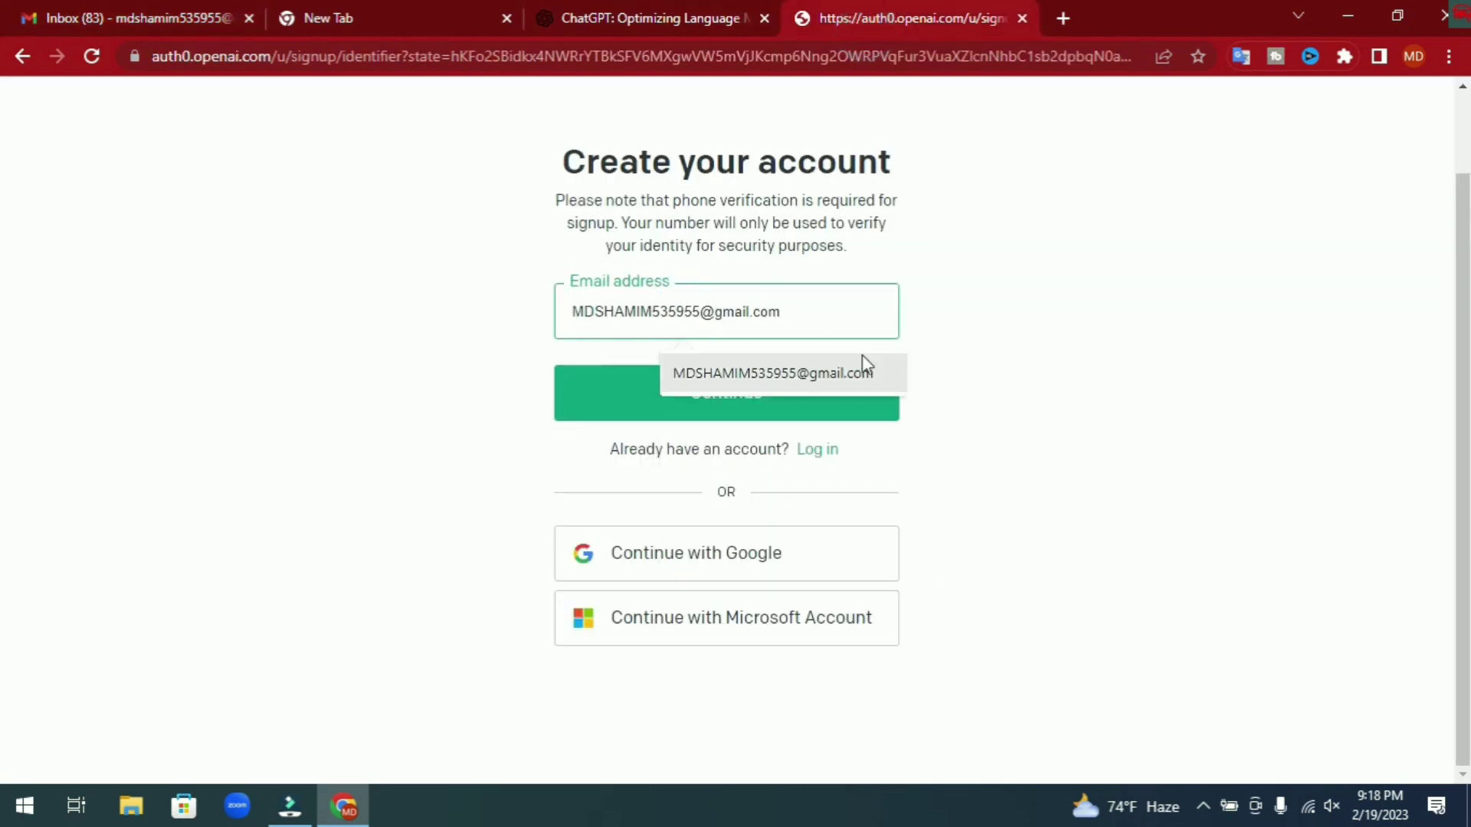
pyautogui.click(986, 342)
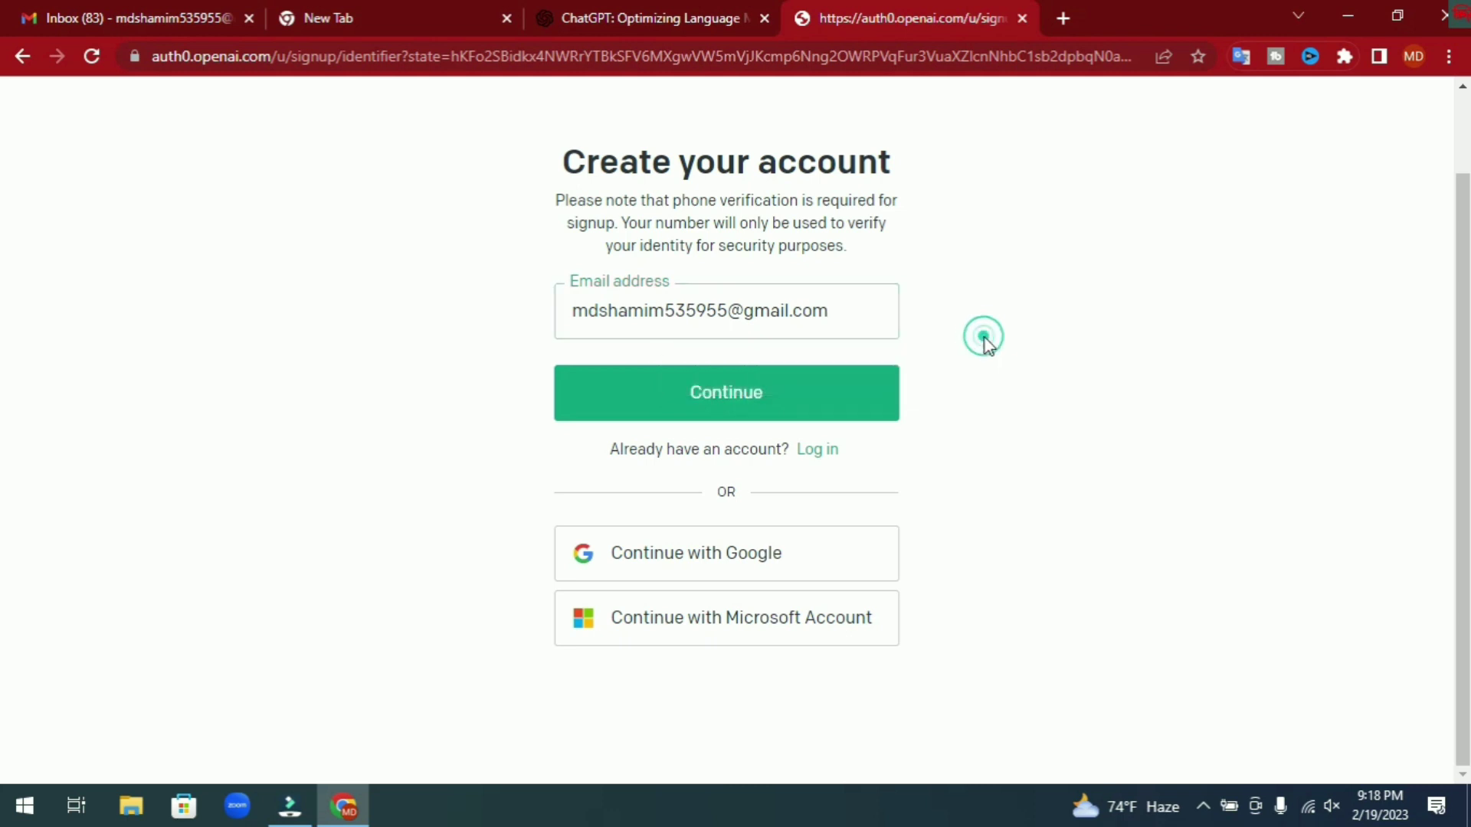
pyautogui.click(733, 399)
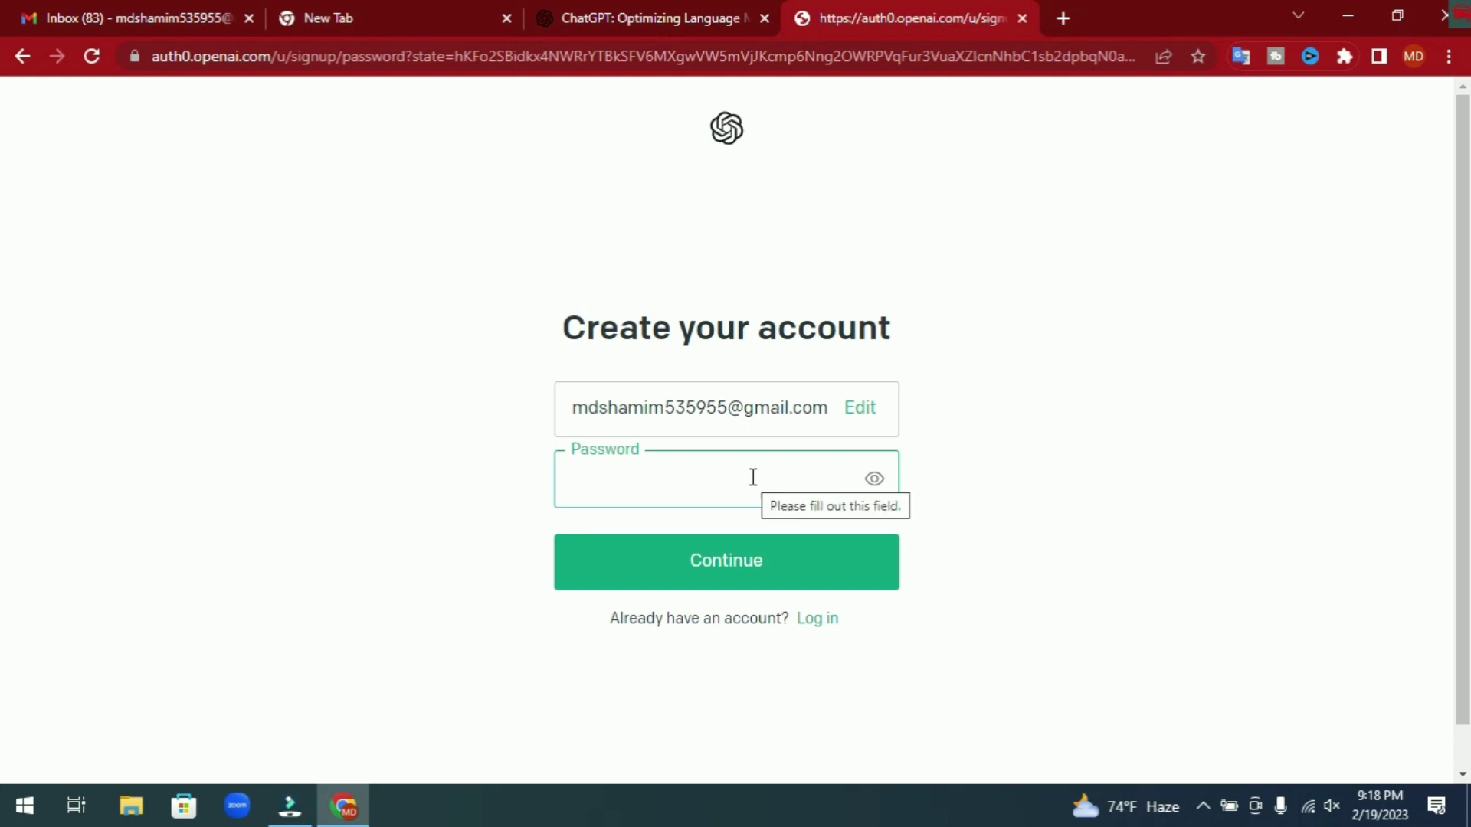
# Fill the password with Chrome's suggested strong password and submit the credentials
pyautogui.click(582, 481)
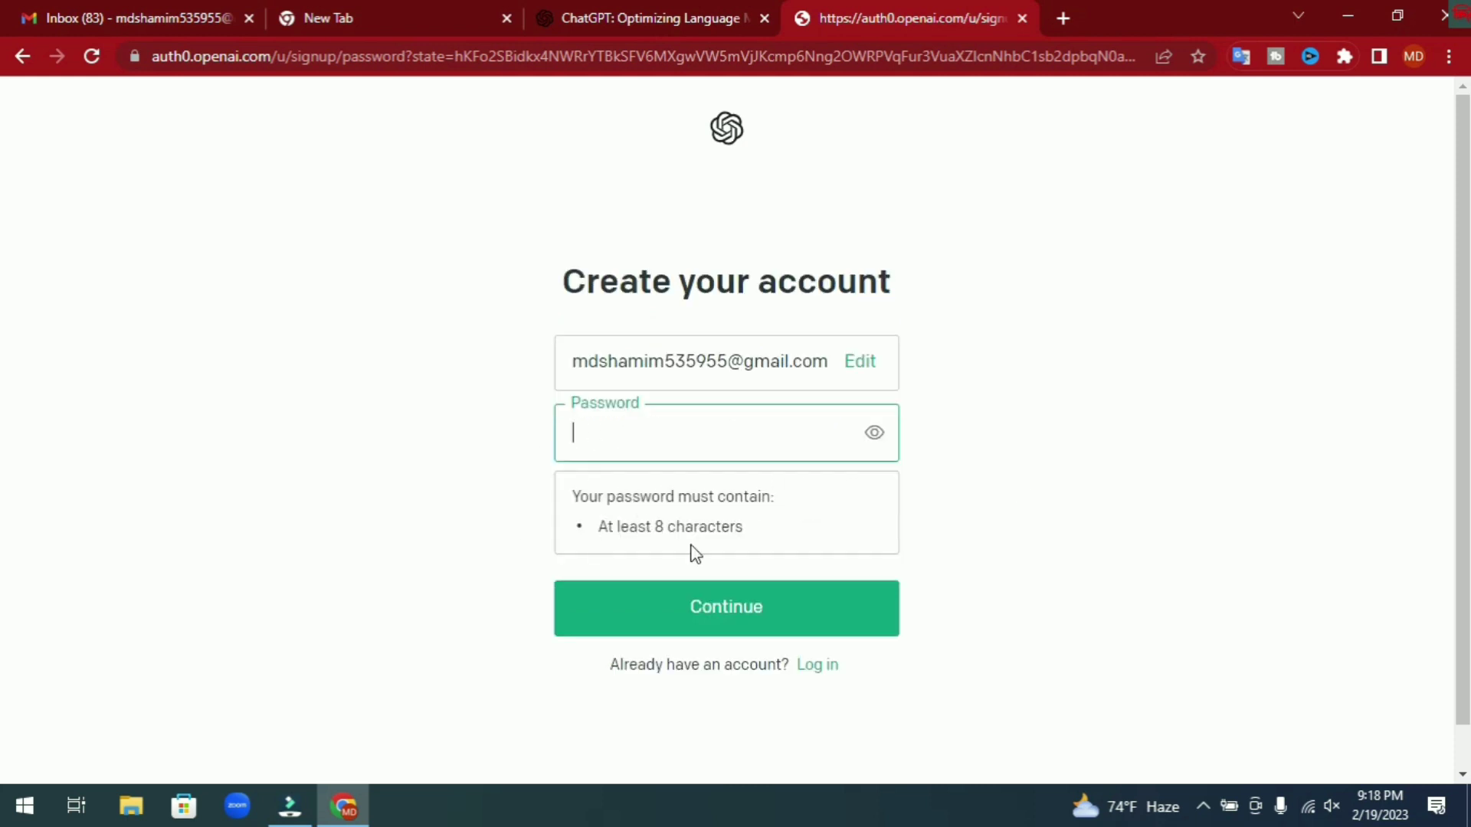
pyautogui.moveTo(749, 527); pyautogui.dragTo(607, 533)
pyautogui.click(1005, 442)
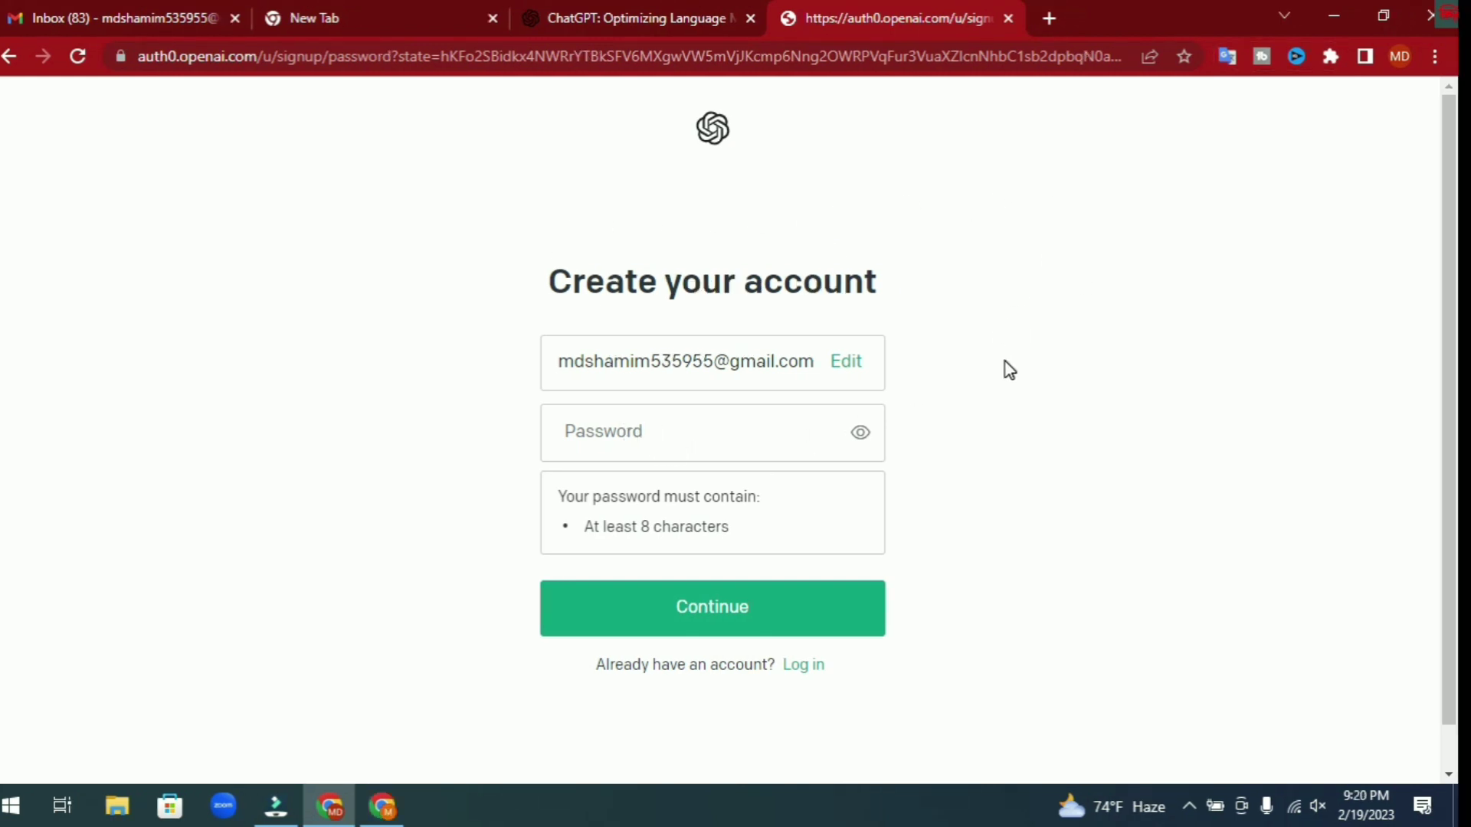
pyautogui.click(641, 436)
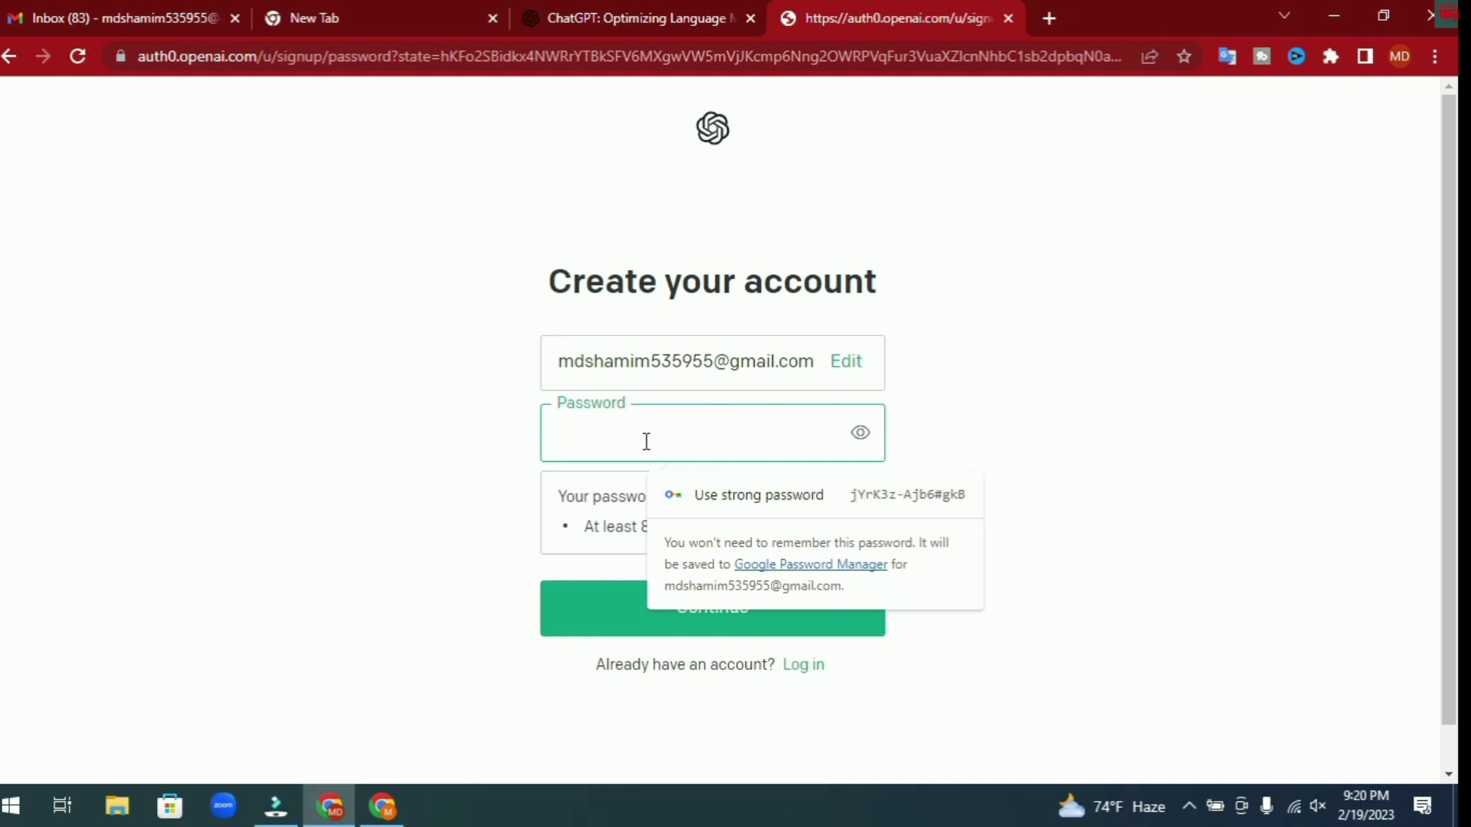
pyautogui.hotkey('ctrl', 'v')
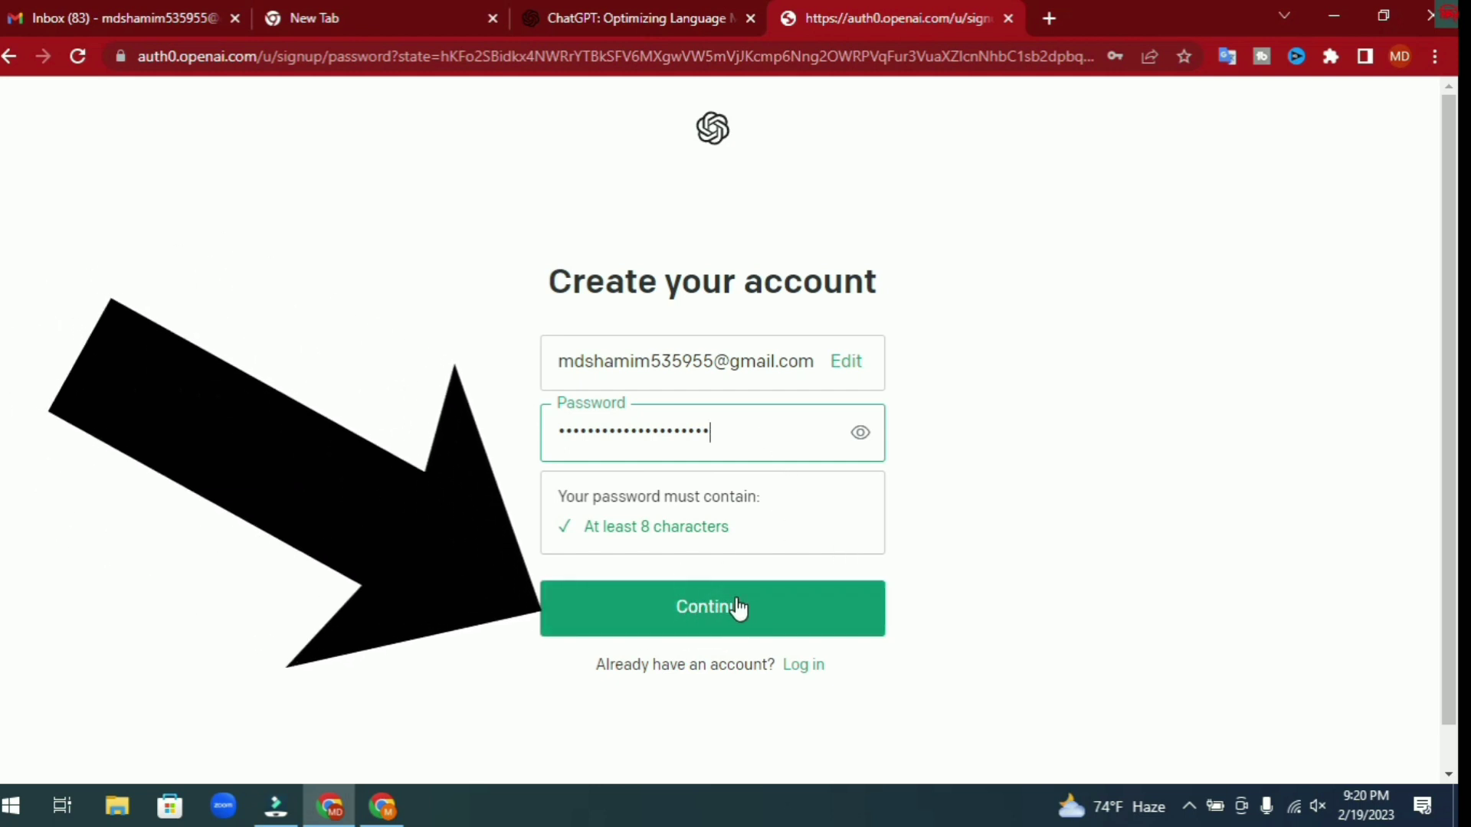
pyautogui.click(688, 613)
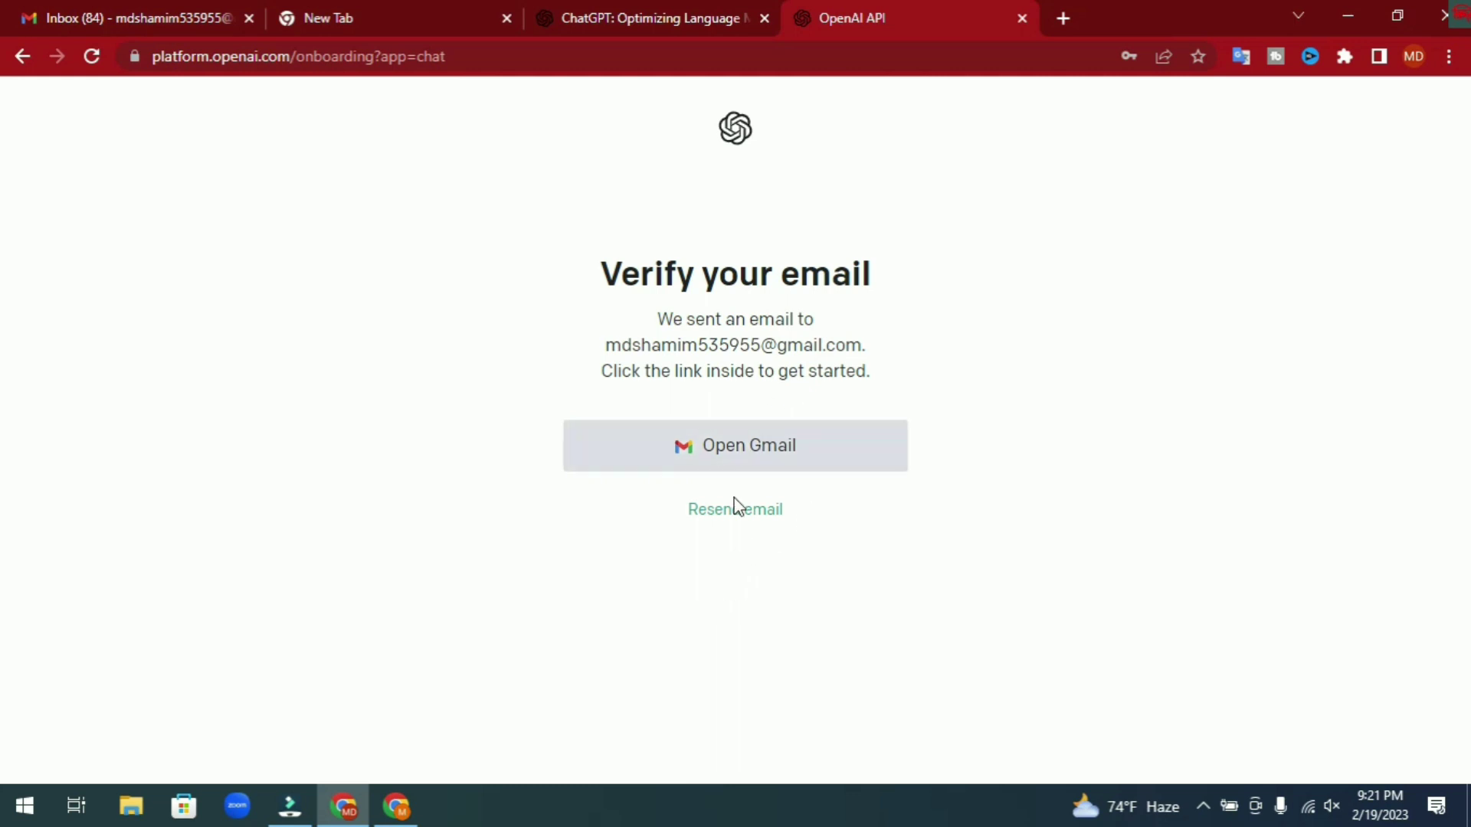
# Open Gmail from the 'Verify your email' page to find the verification message
pyautogui.click(748, 449)
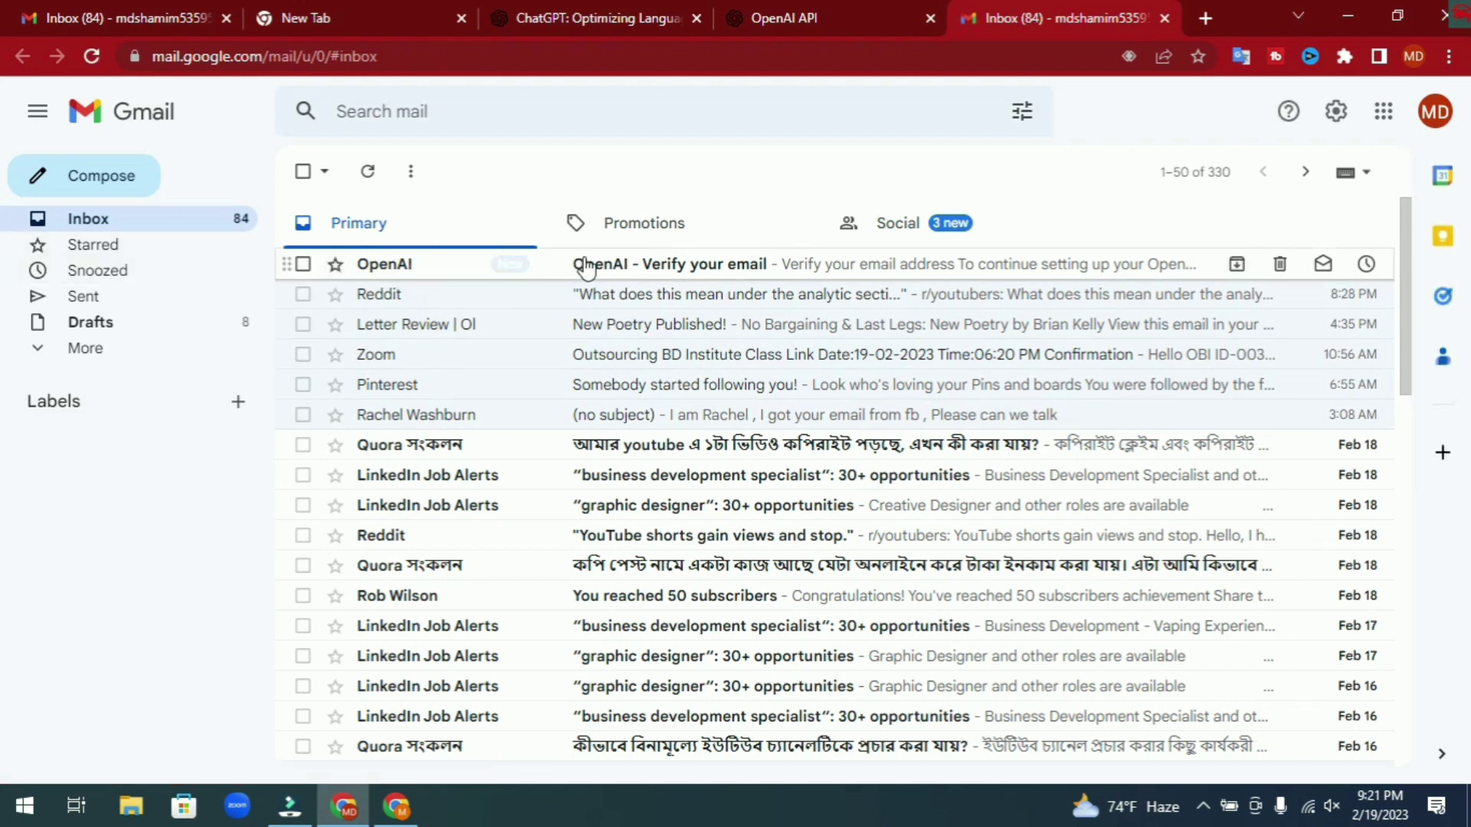
# Open the 'OpenAI - Verify your email' message and follow its Verify email address link
pyautogui.click(750, 264)
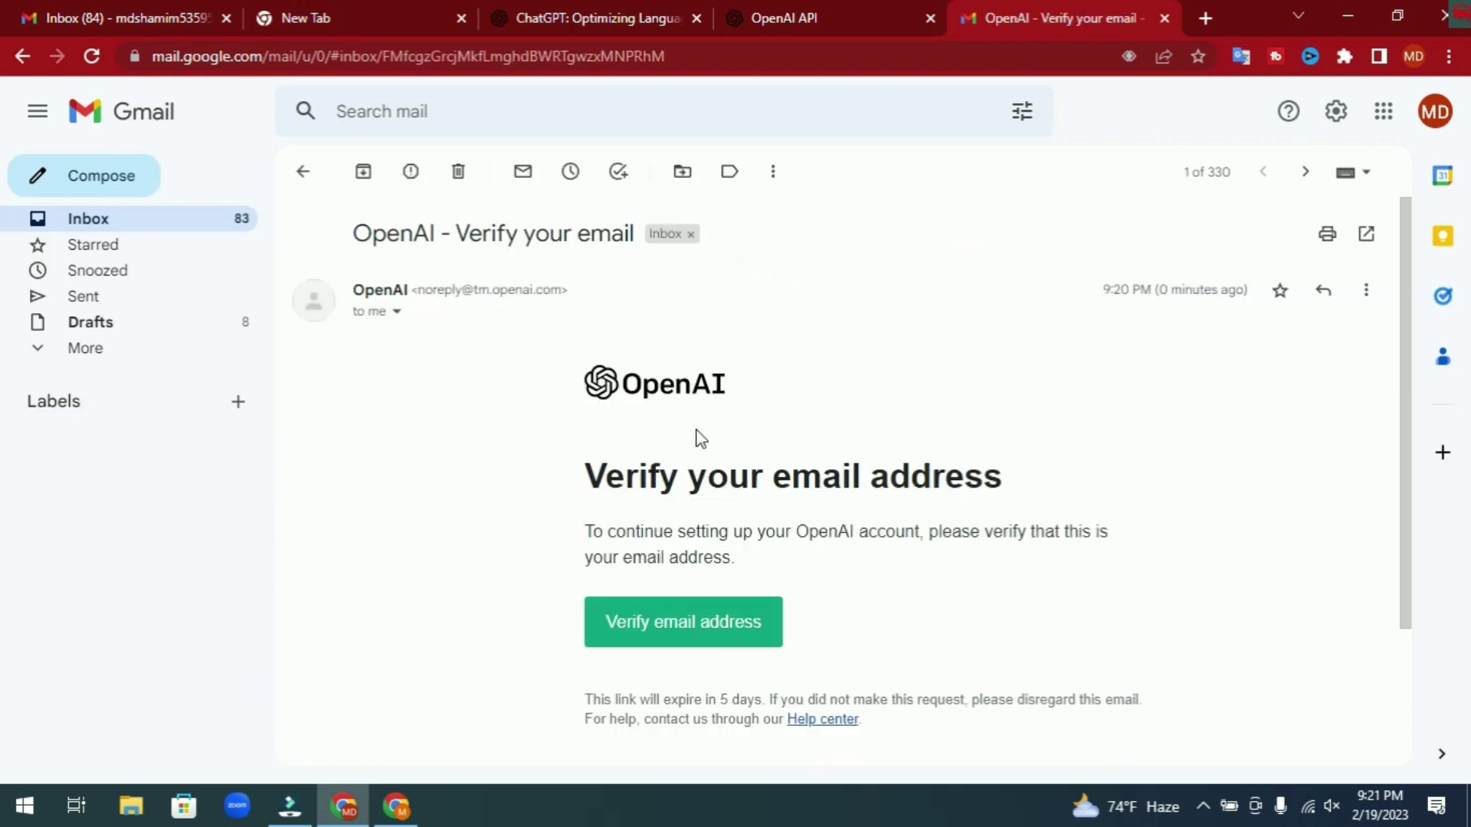
pyautogui.moveTo(1021, 483); pyautogui.dragTo(577, 499)
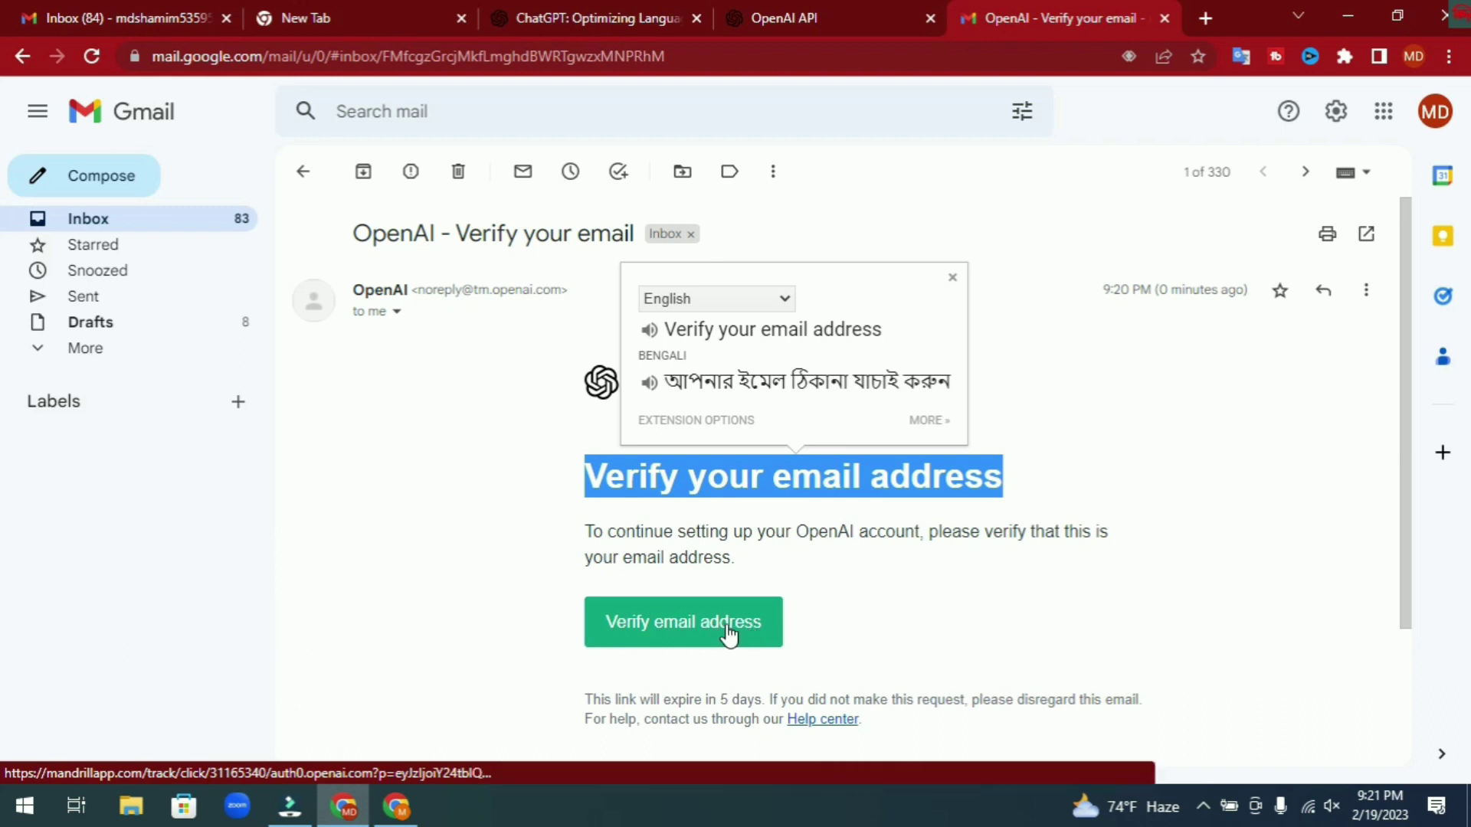
pyautogui.click(693, 622)
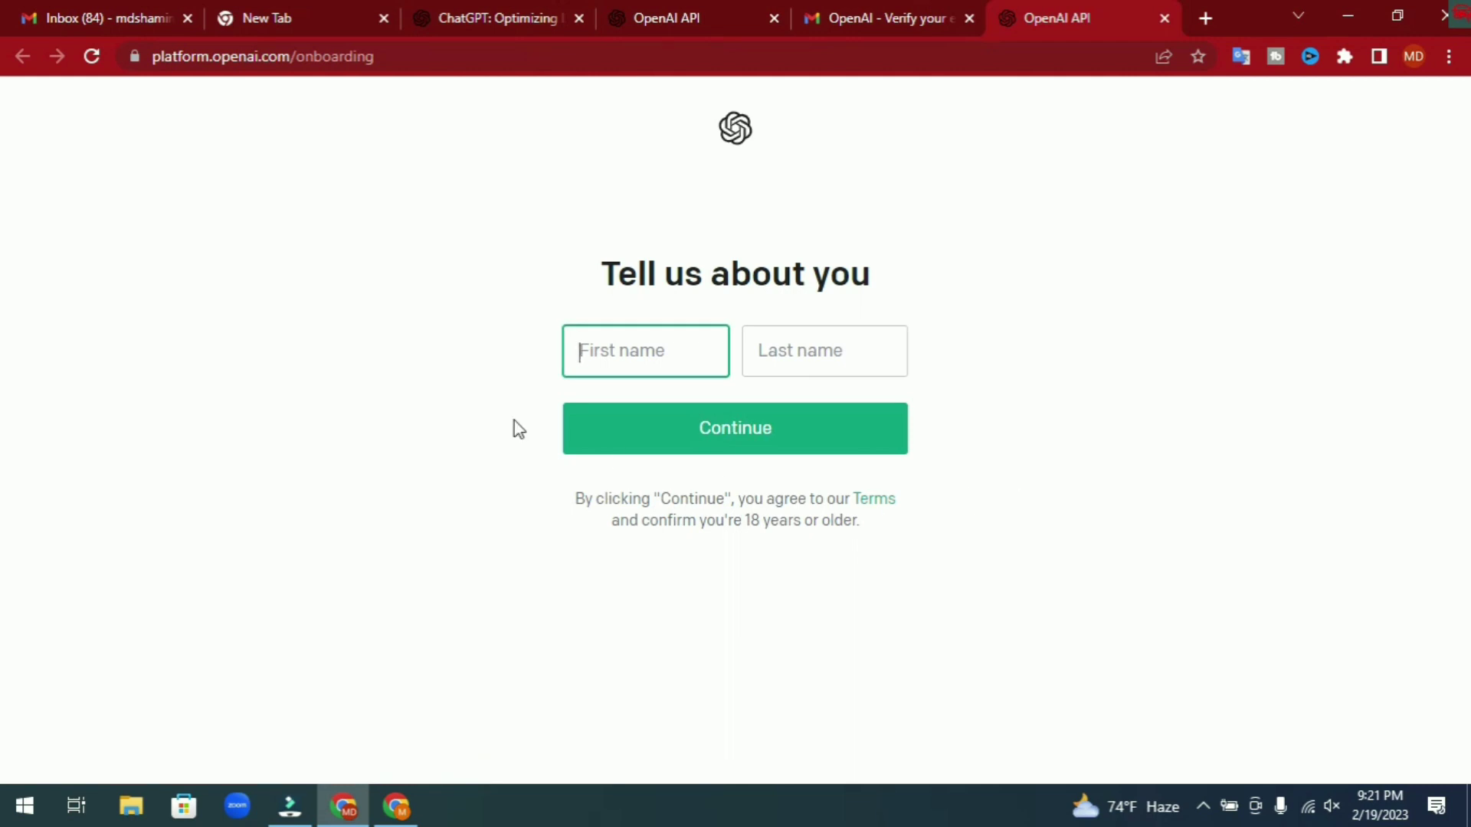
# Enter the account holder's first and last name on 'Tell us about you' and continue
pyautogui.moveTo(880, 273); pyautogui.dragTo(602, 294)
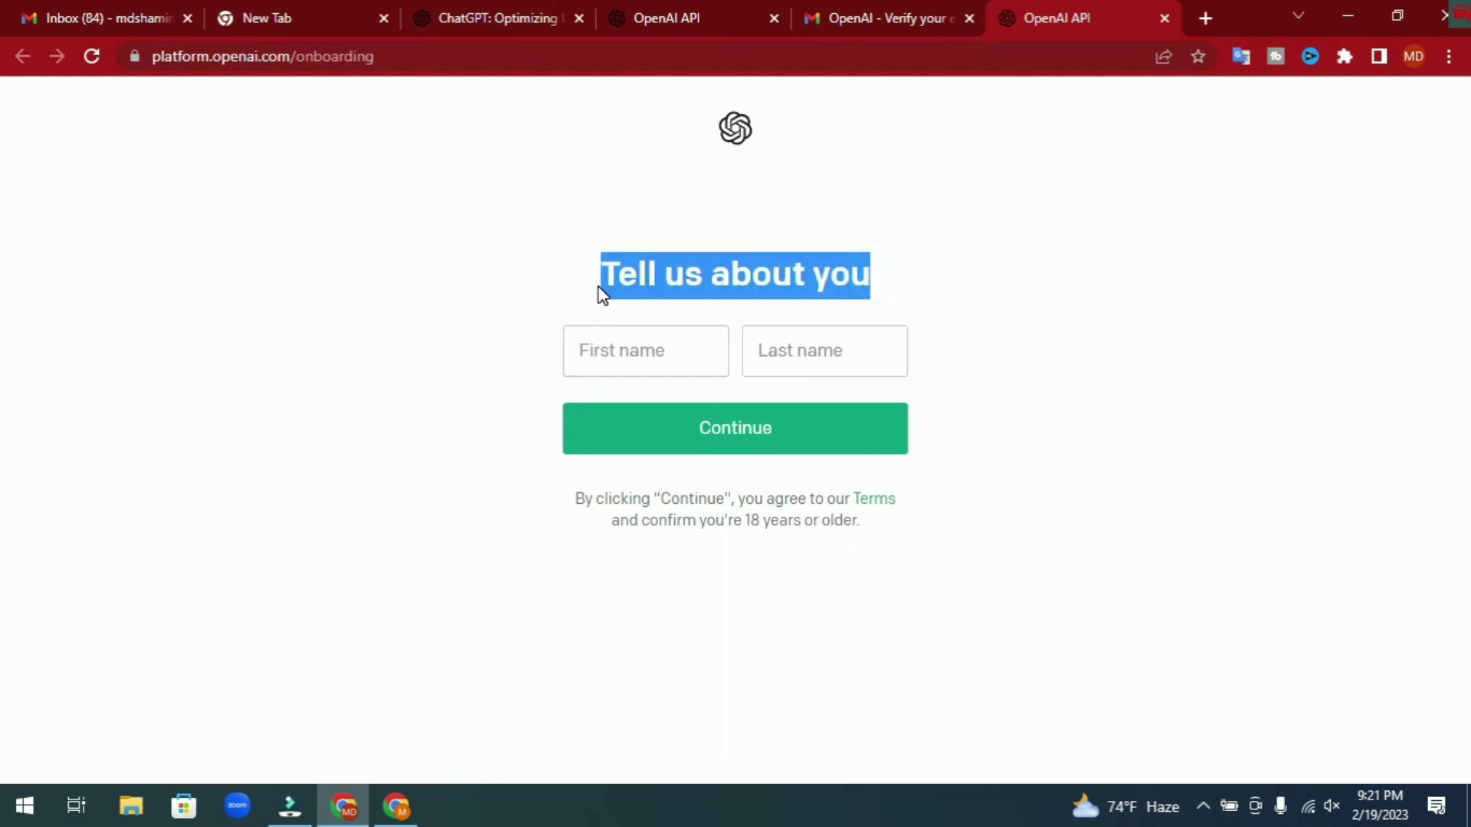
pyautogui.click(1048, 358)
pyautogui.click(621, 354)
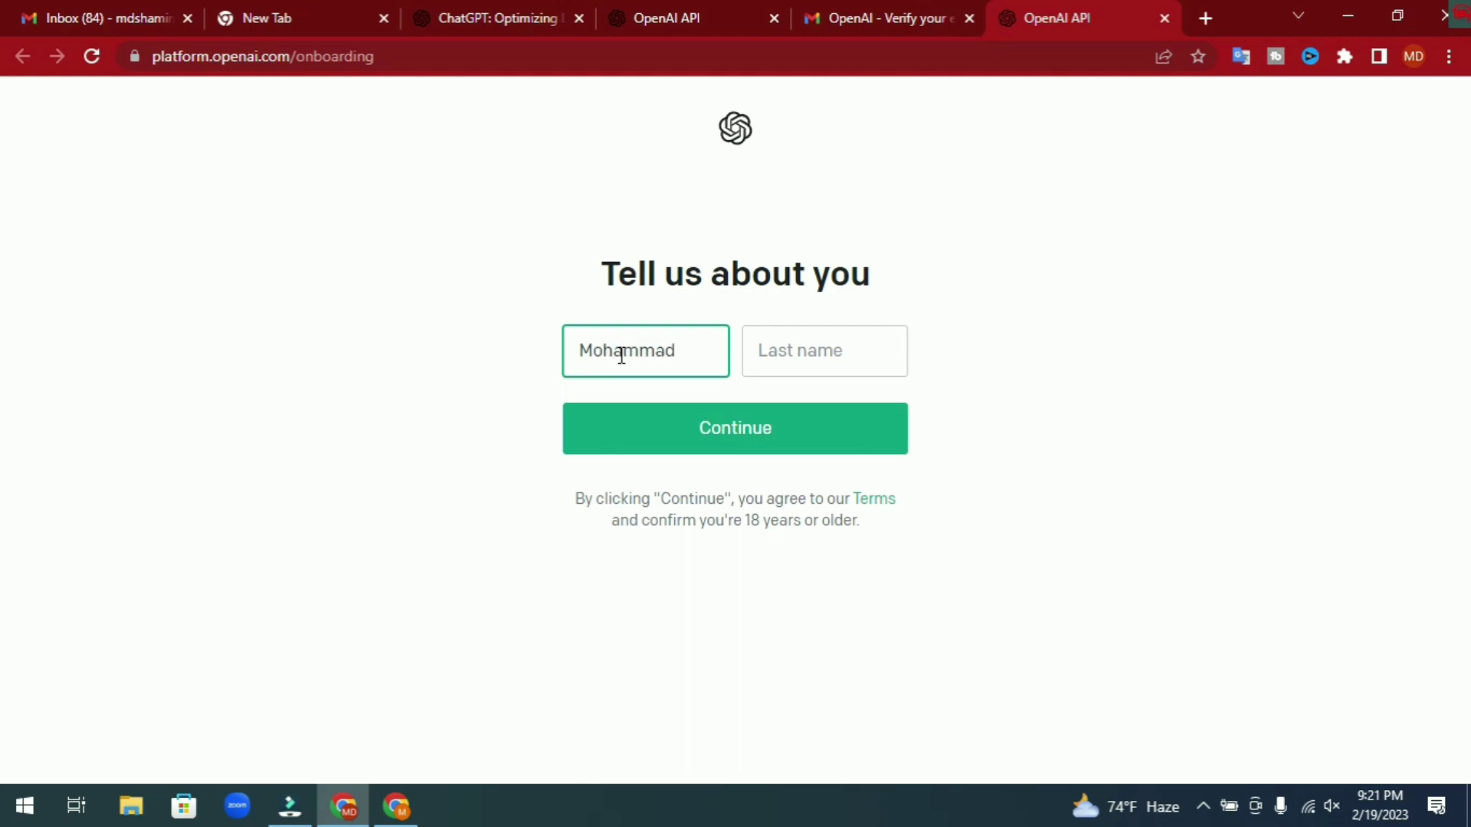
pyautogui.press('Tab')
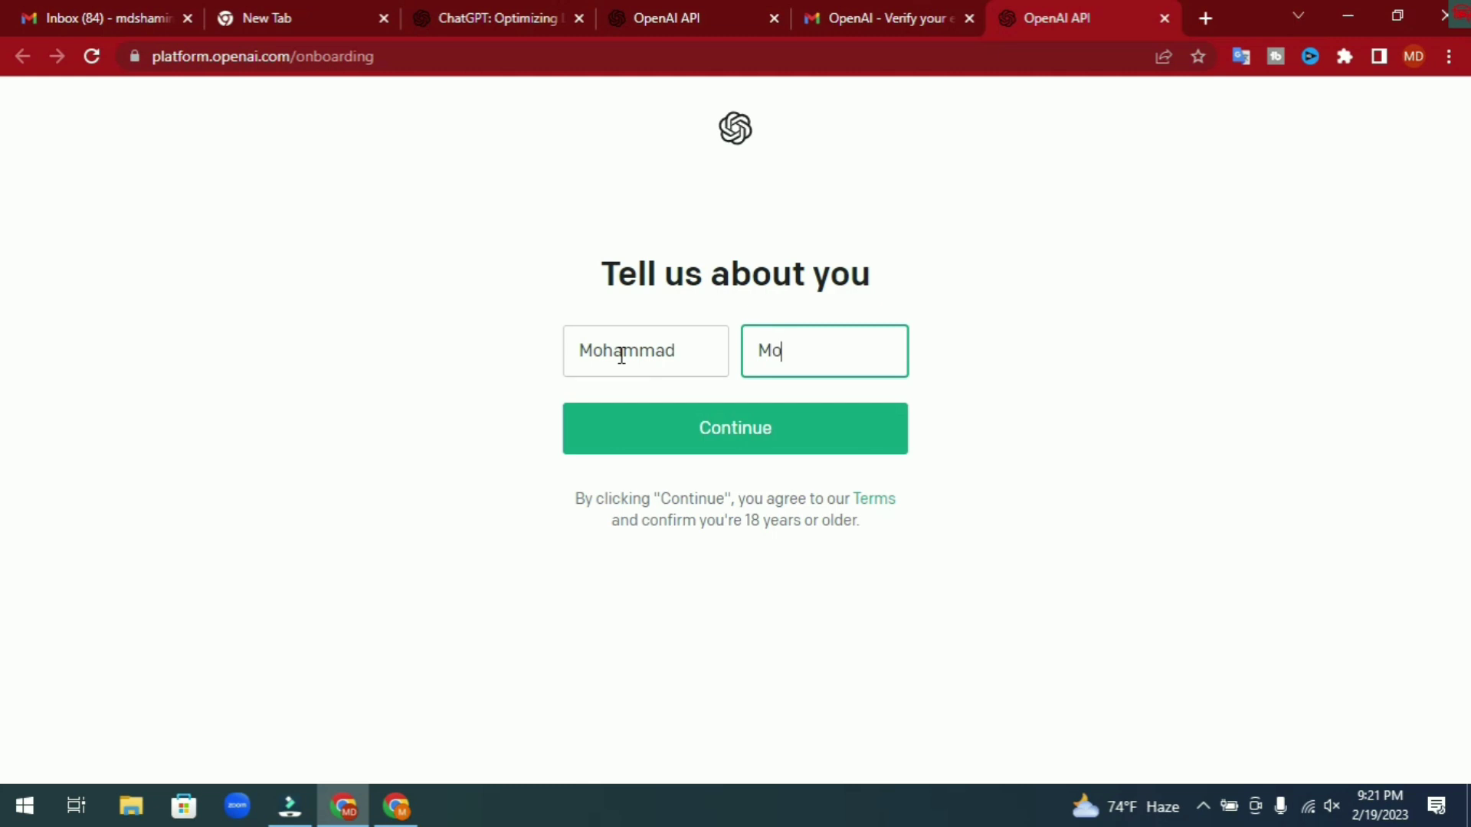
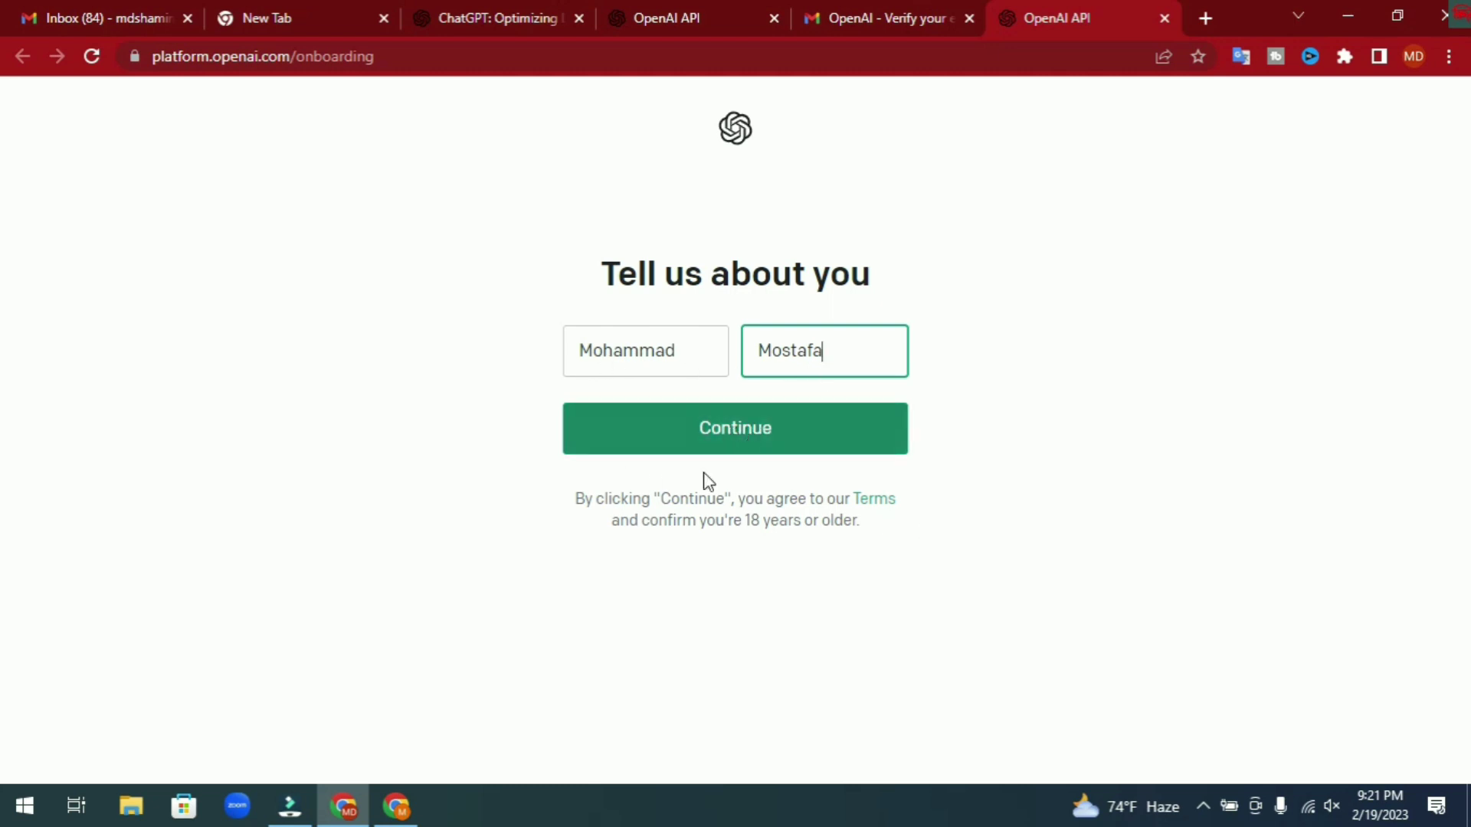
pyautogui.click(734, 438)
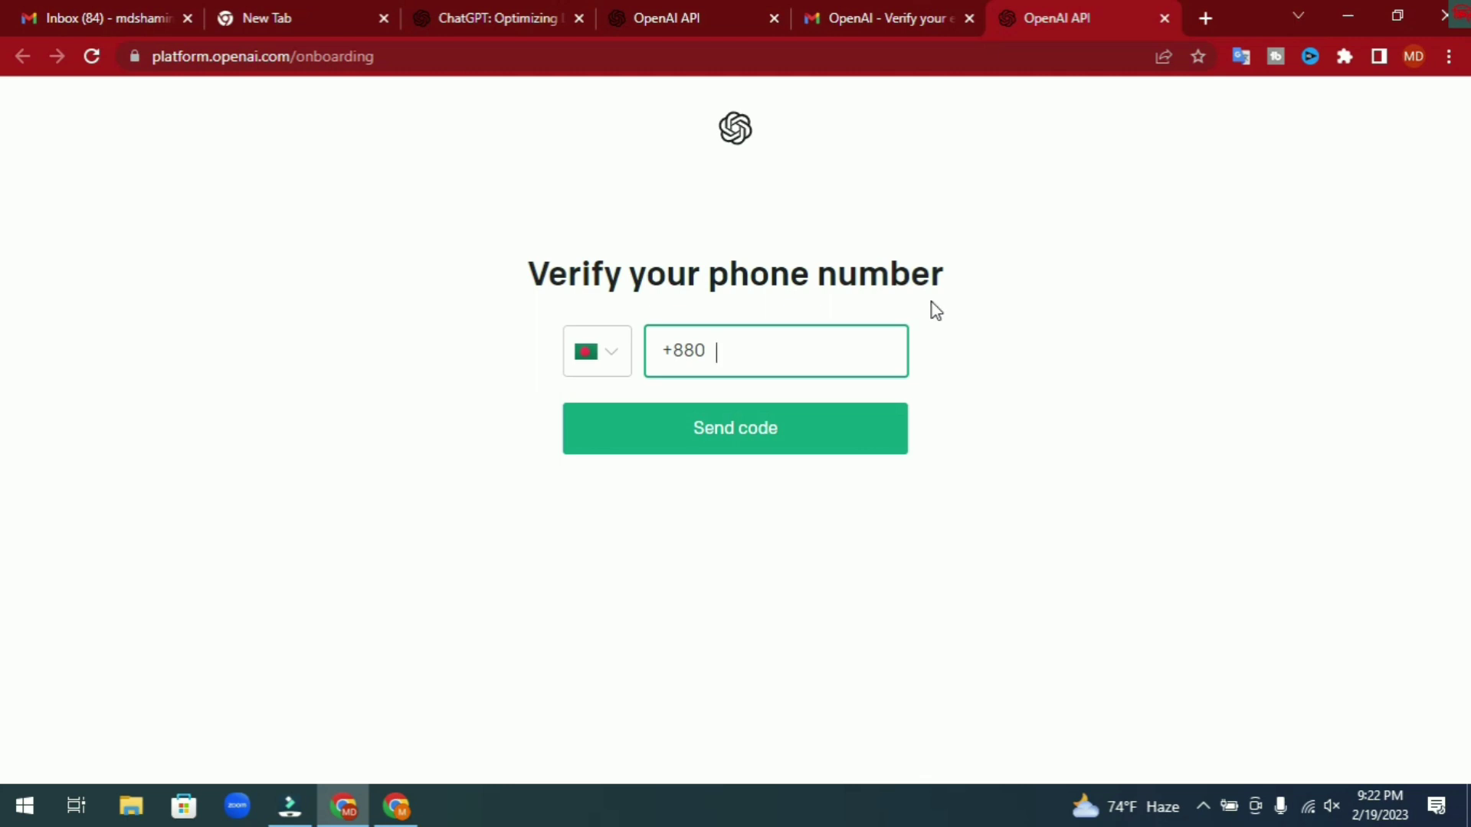
# Enter the mobile number after the +880 code and request a verification code
pyautogui.write('0187')
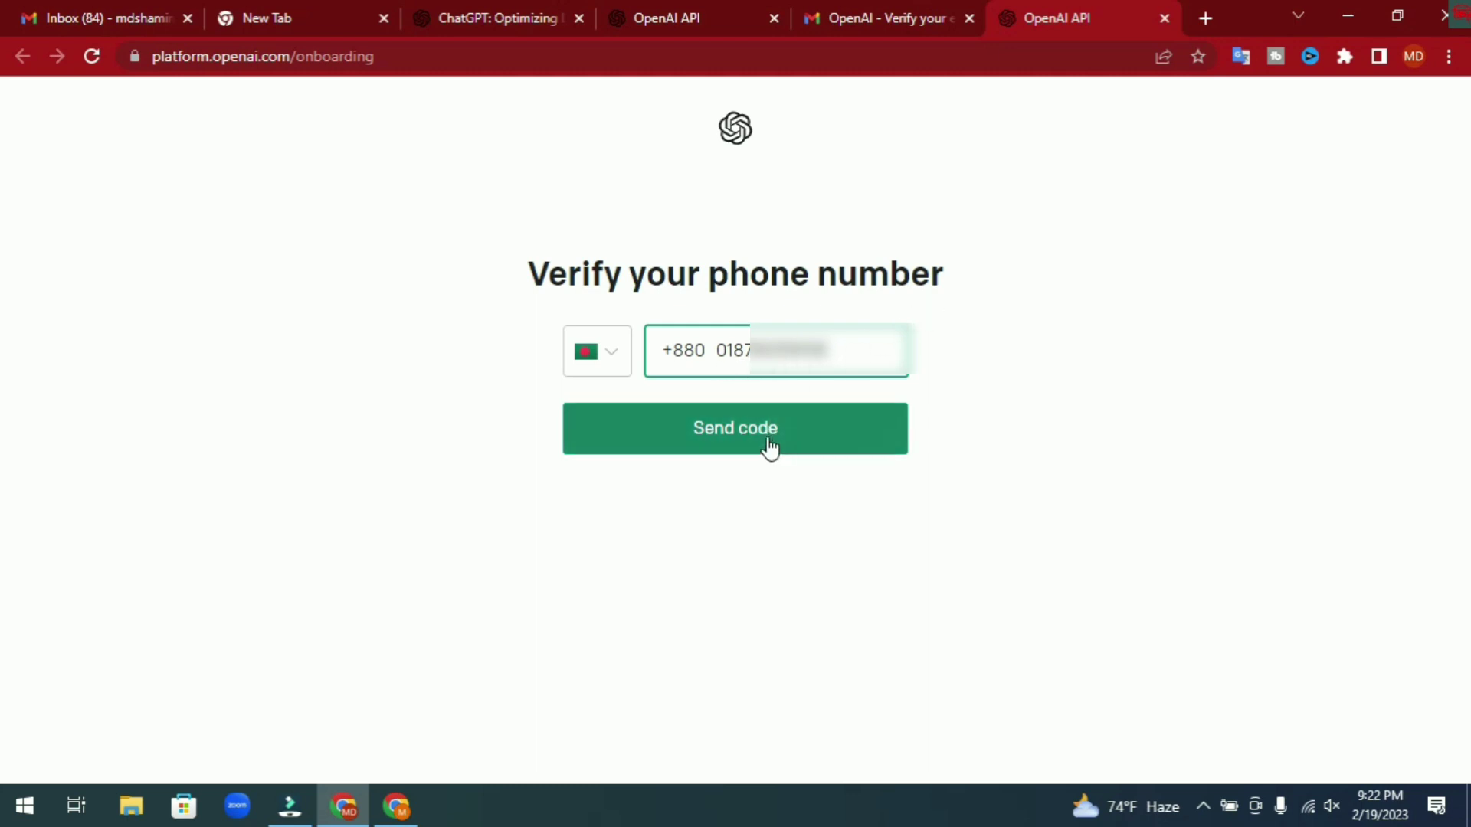
pyautogui.click(678, 435)
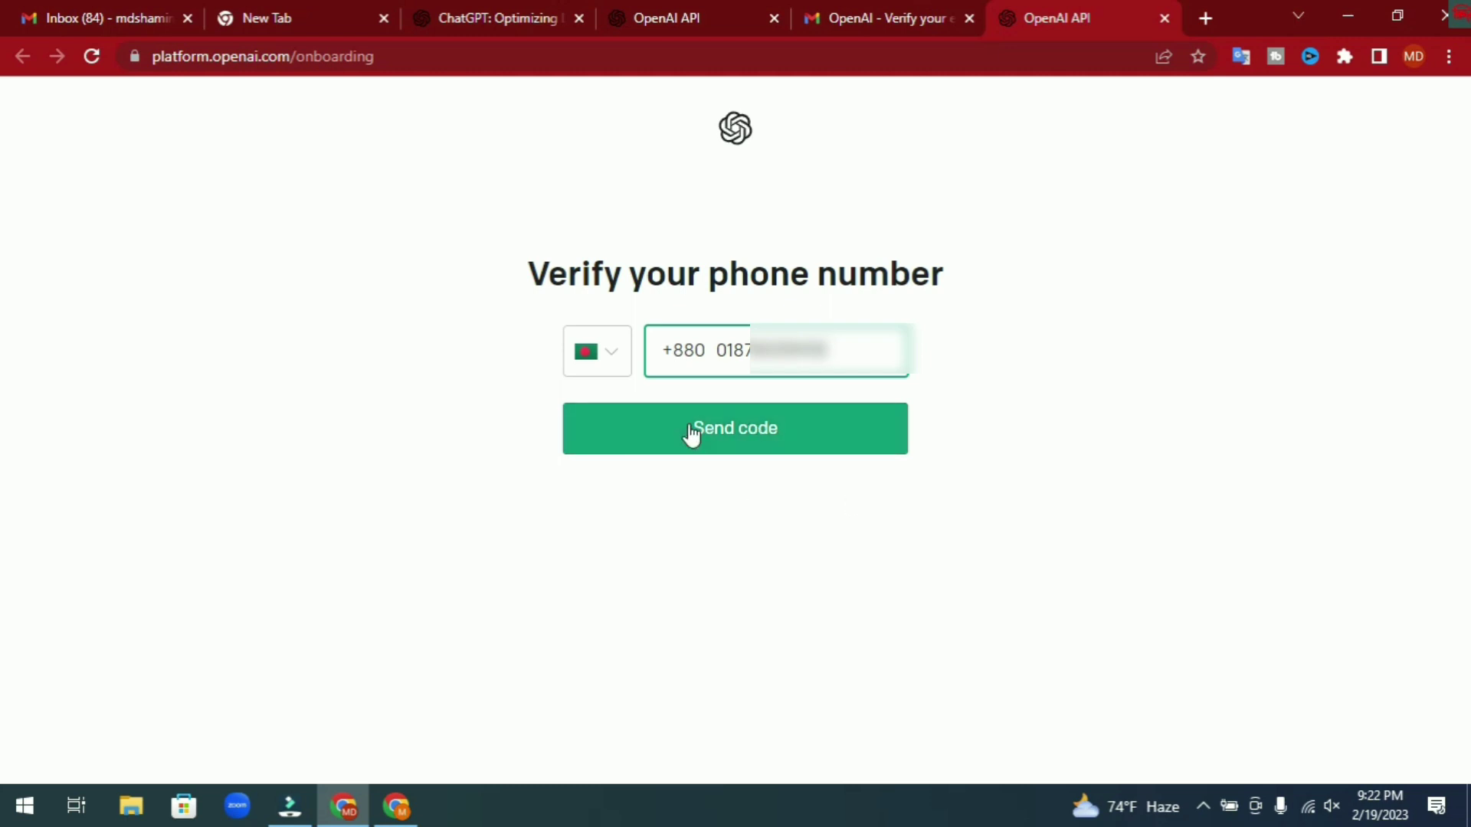
pyautogui.click(729, 436)
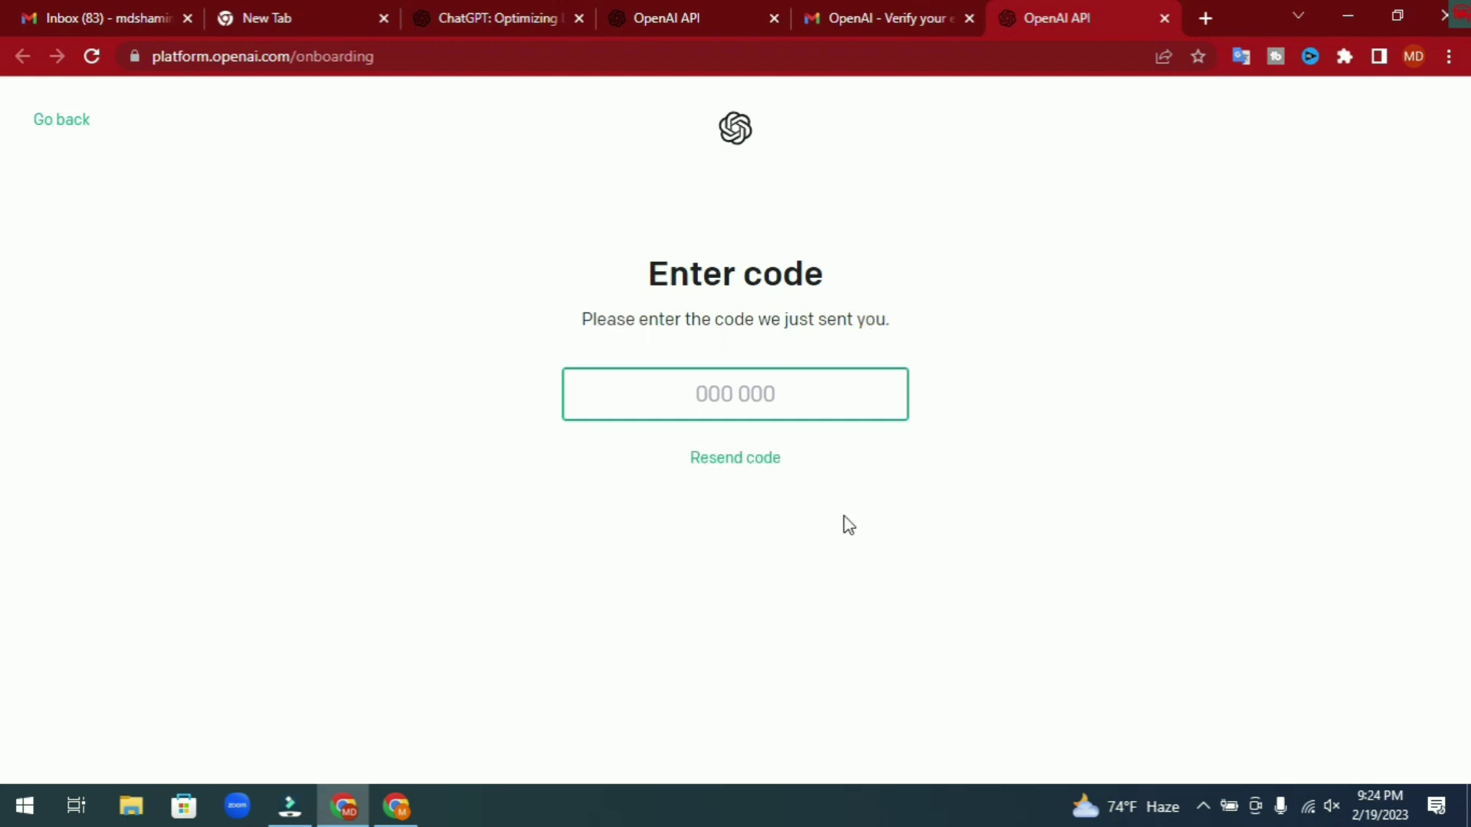
# Resend the SMS code and enter the six-digit verification code received by text
pyautogui.click(773, 474)
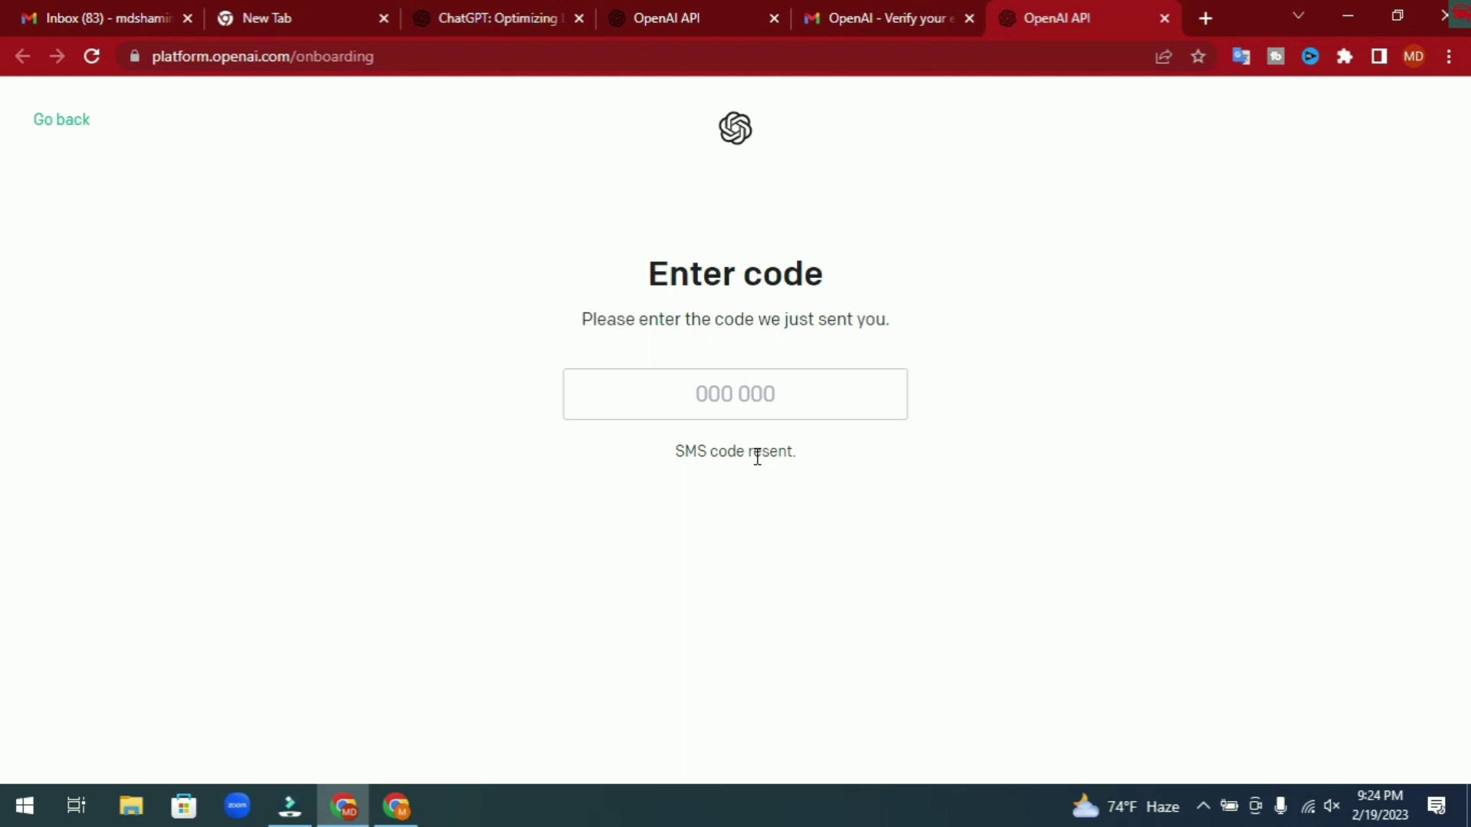
pyautogui.click(764, 394)
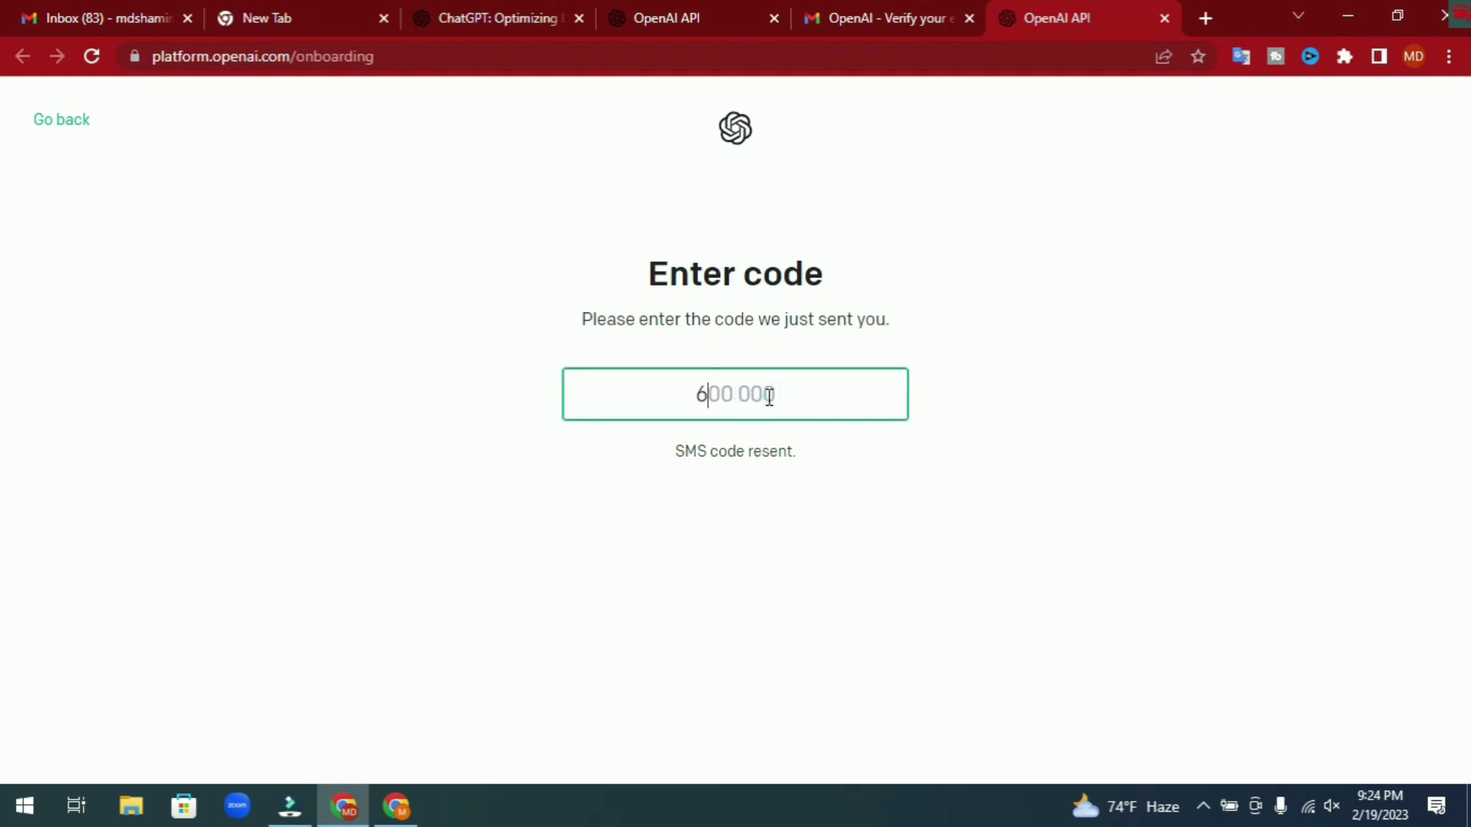
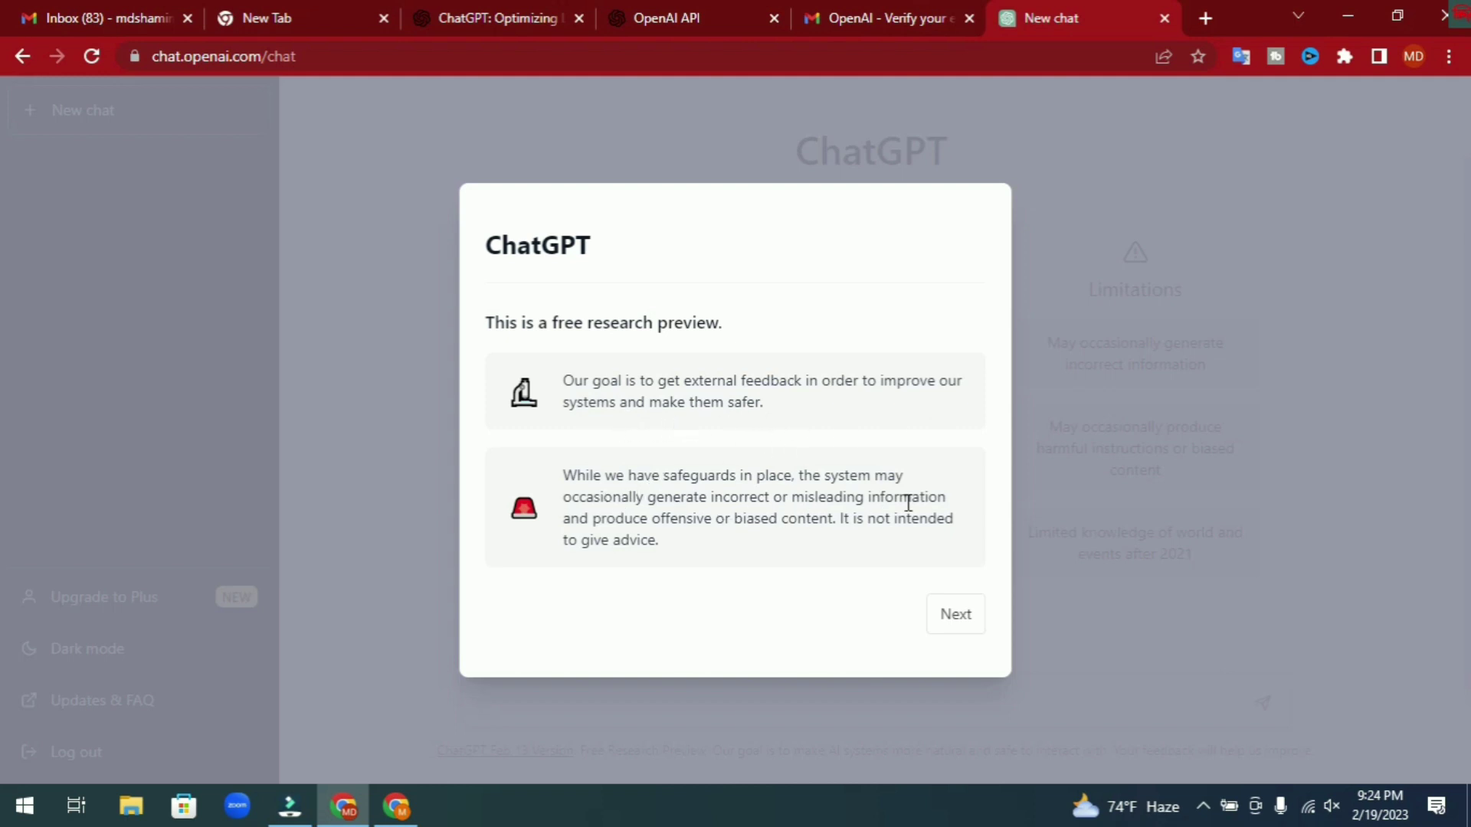
# Step past the data collection and feedback notices and close the welcome dialog
pyautogui.click(954, 619)
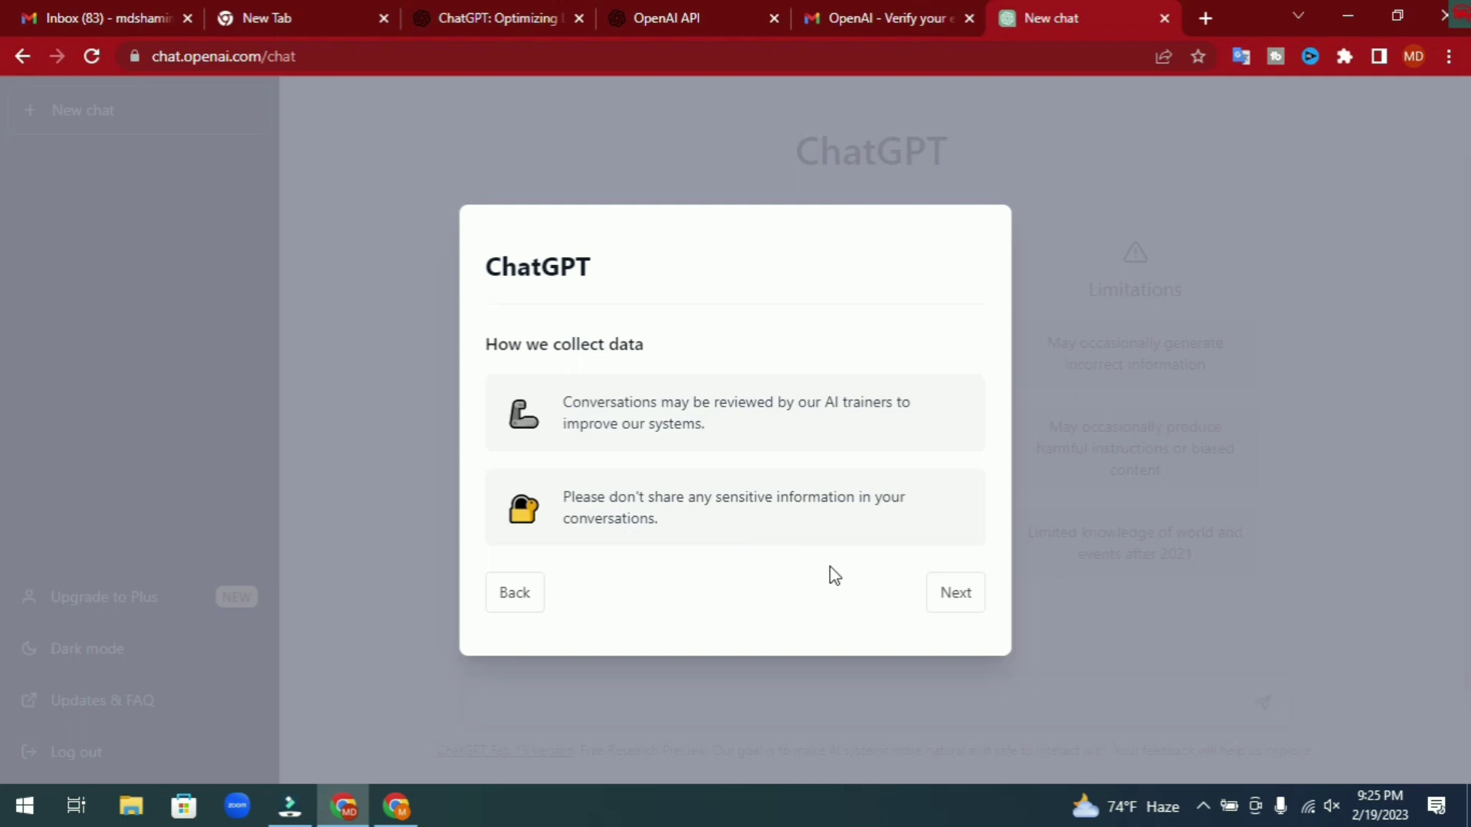
pyautogui.click(956, 594)
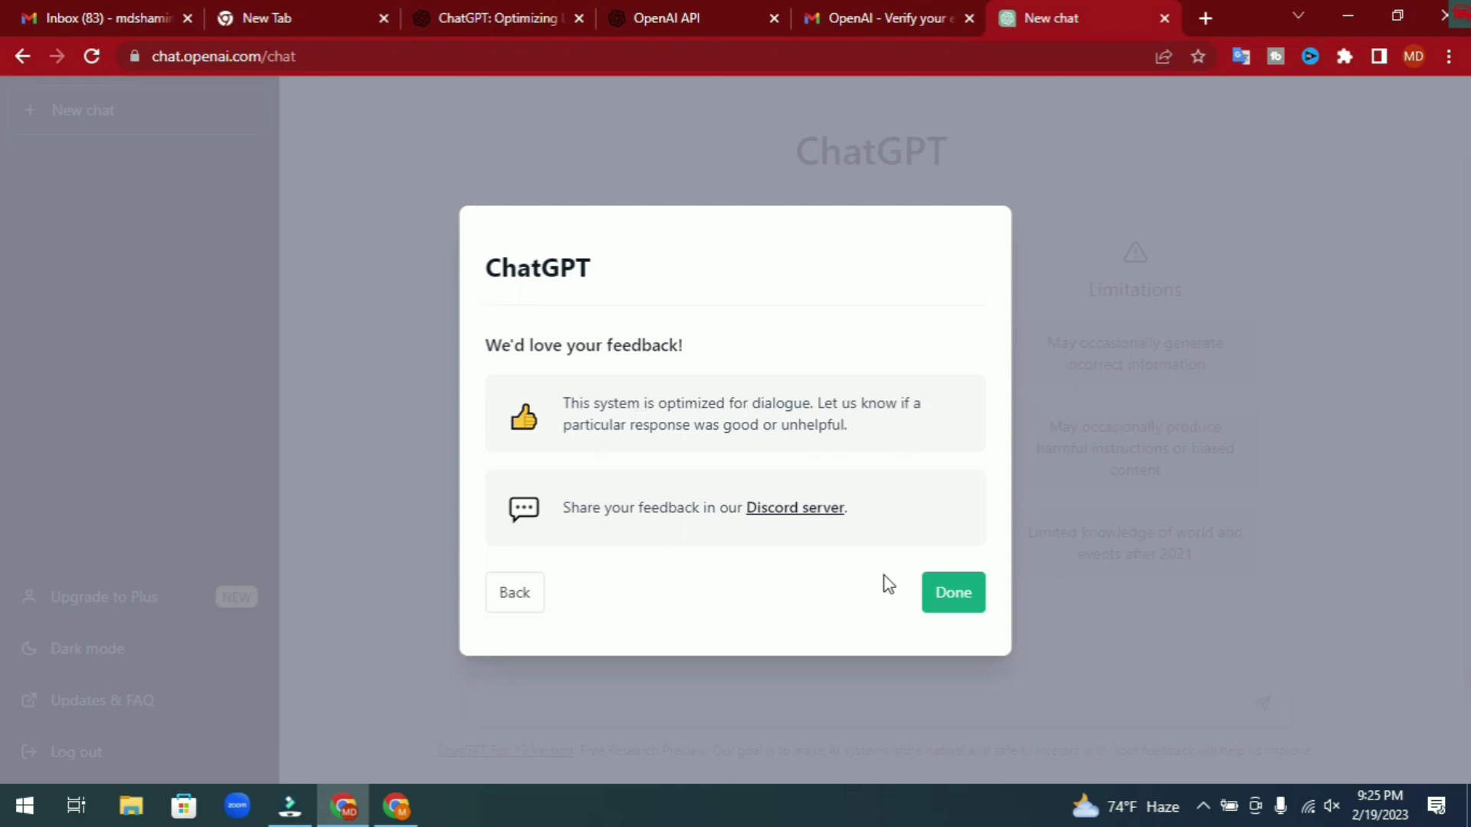
pyautogui.click(959, 598)
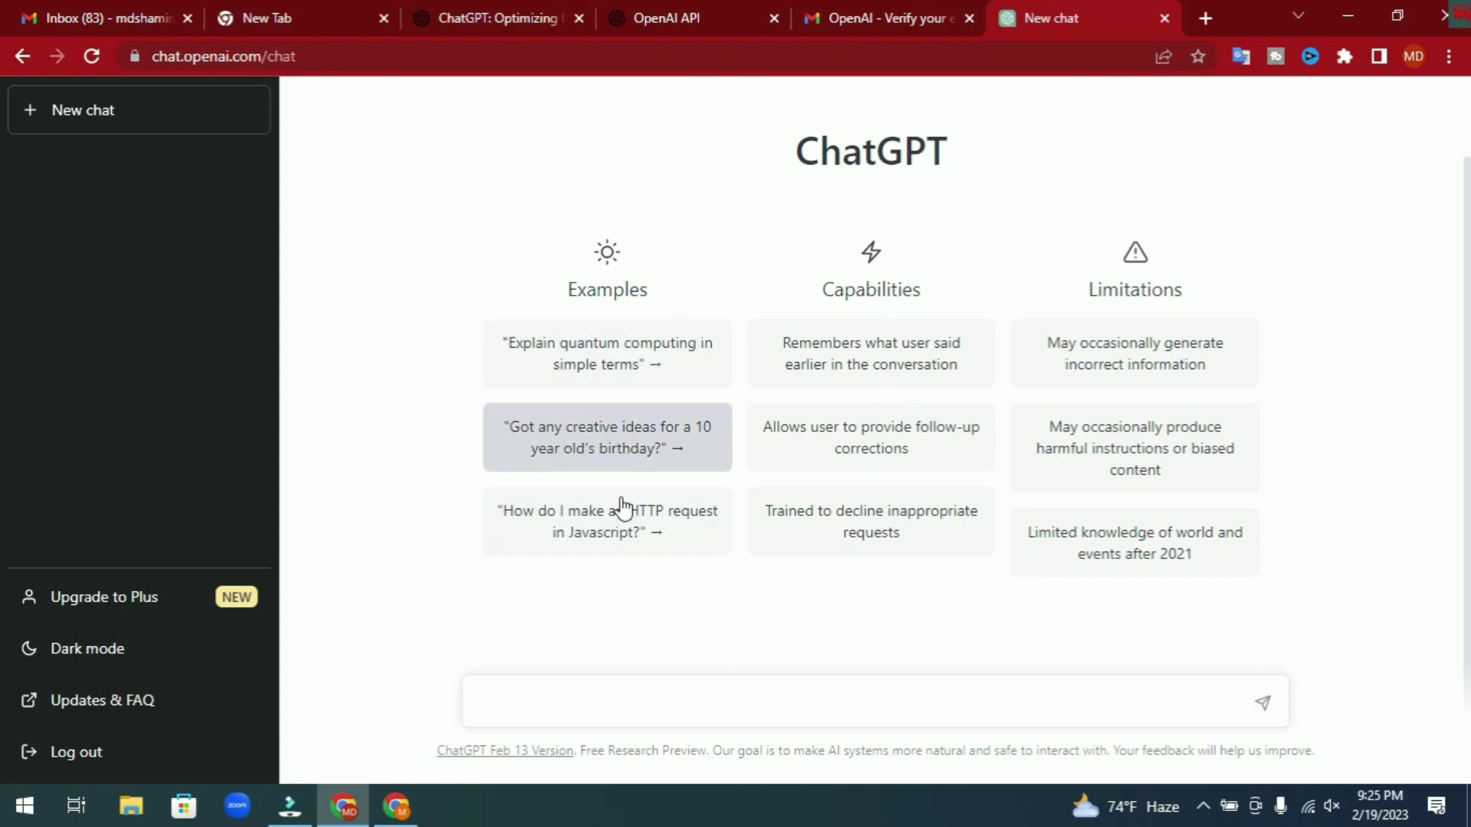
# Ask ChatGPT 'what is chatgpt?' and read through its reply
pyautogui.click(542, 709)
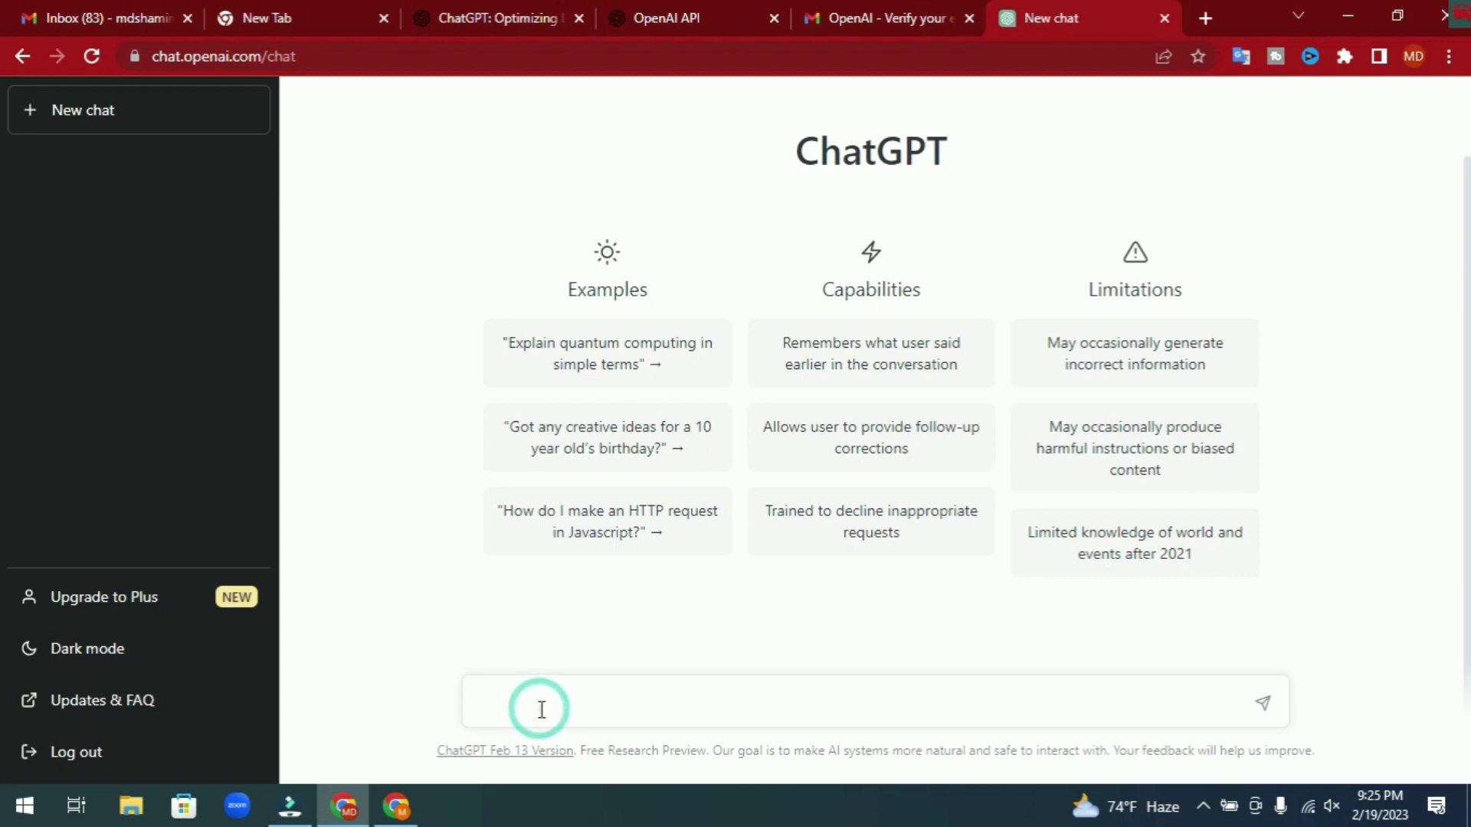
pyautogui.write('slkfj')
pyautogui.write('what is')
pyautogui.write(' cha')
pyautogui.write('tg')
pyautogui.write('pt')
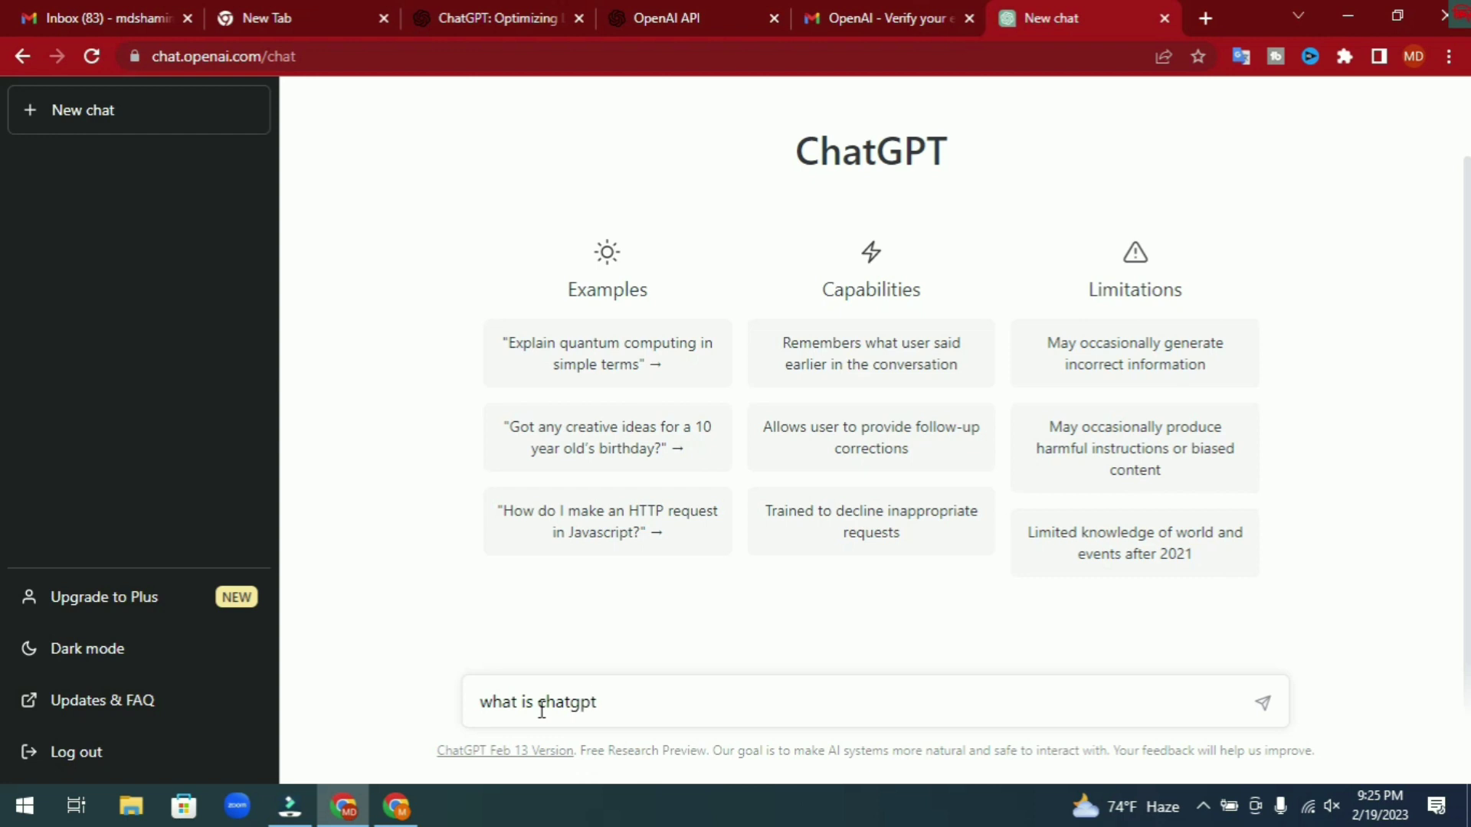
pyautogui.write('?')
pyautogui.click(1262, 703)
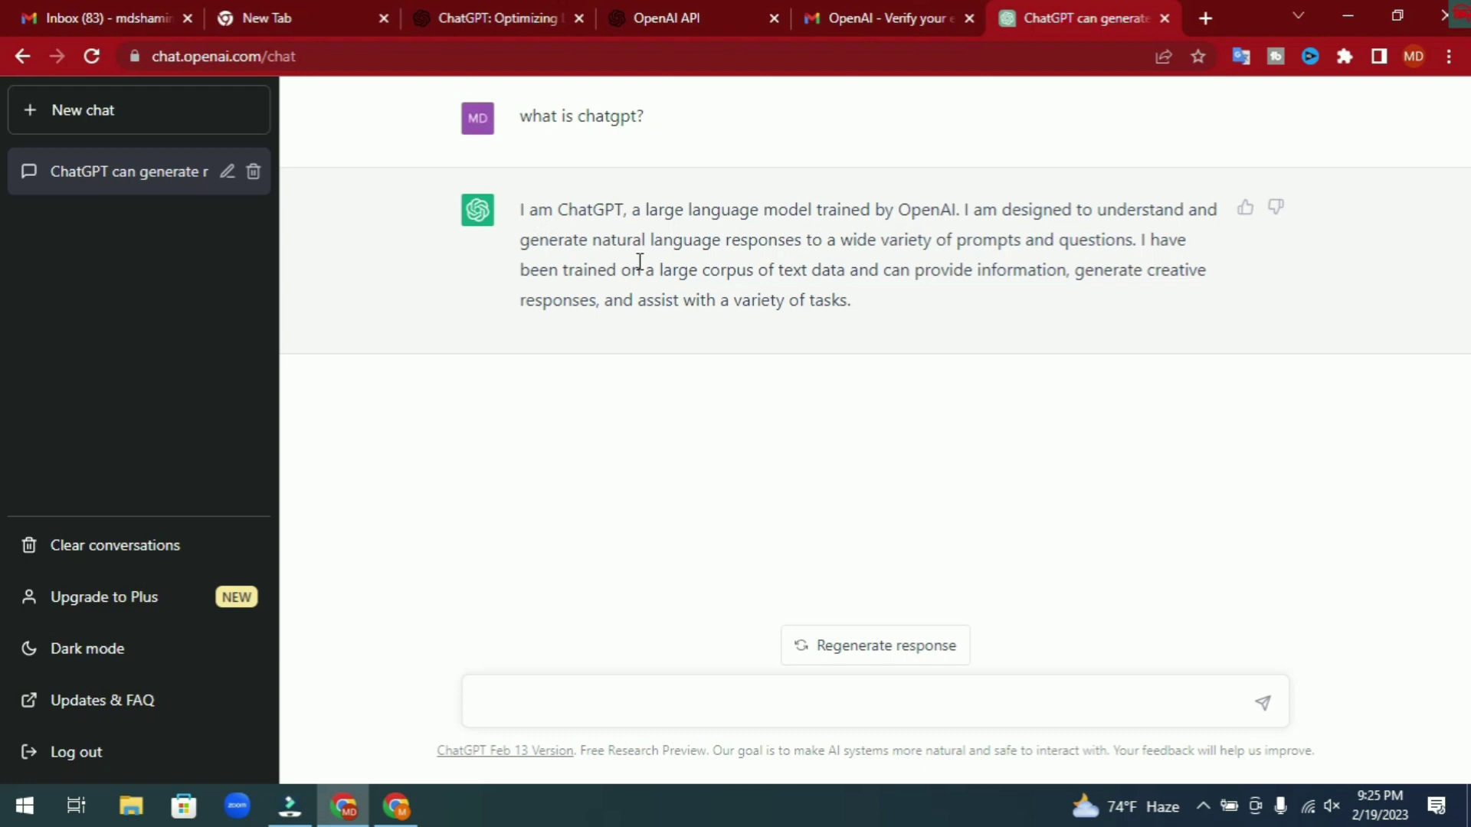
pyautogui.moveTo(889, 322); pyautogui.dragTo(519, 210)
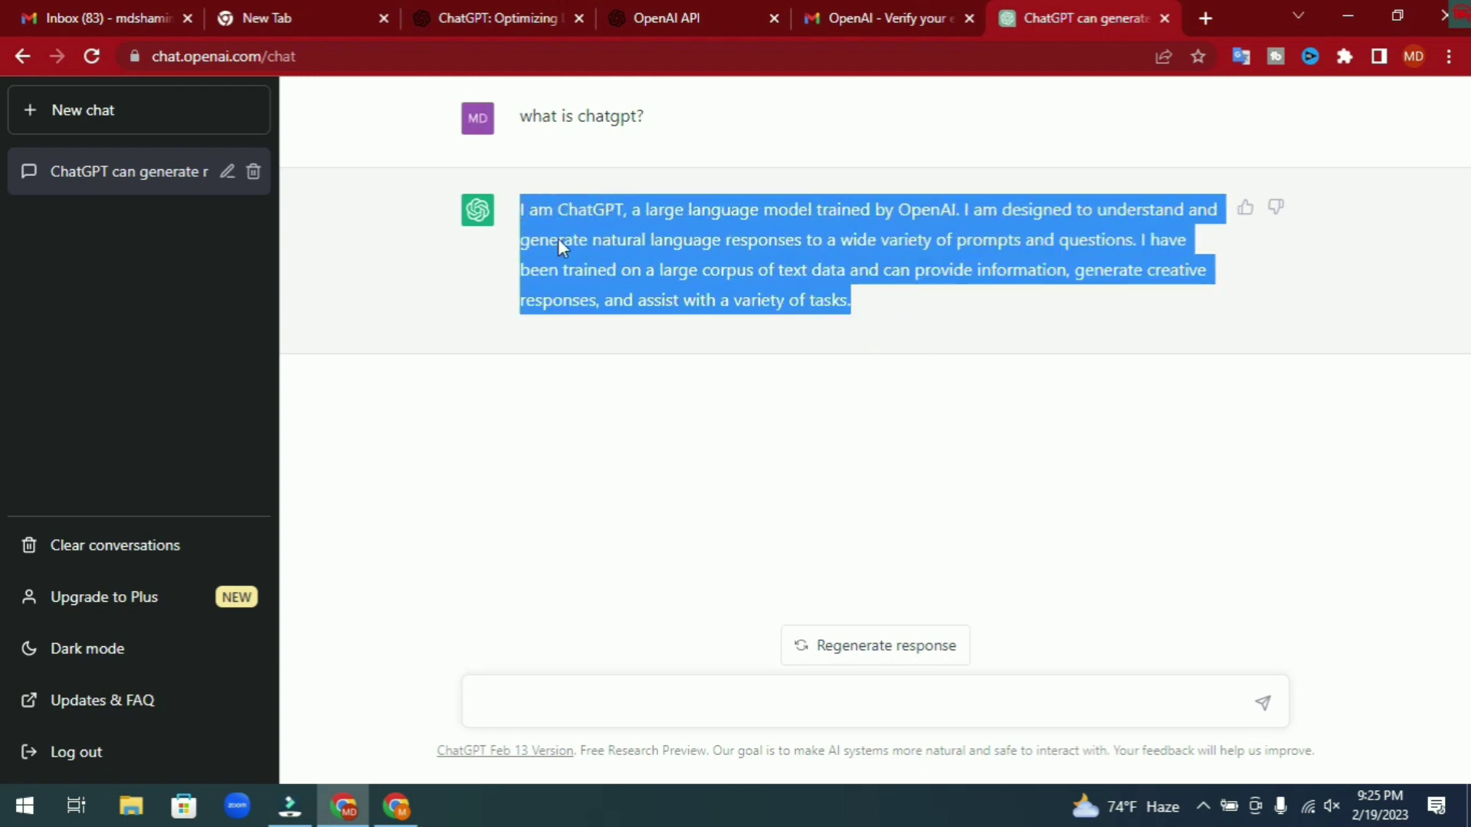
pyautogui.click(872, 307)
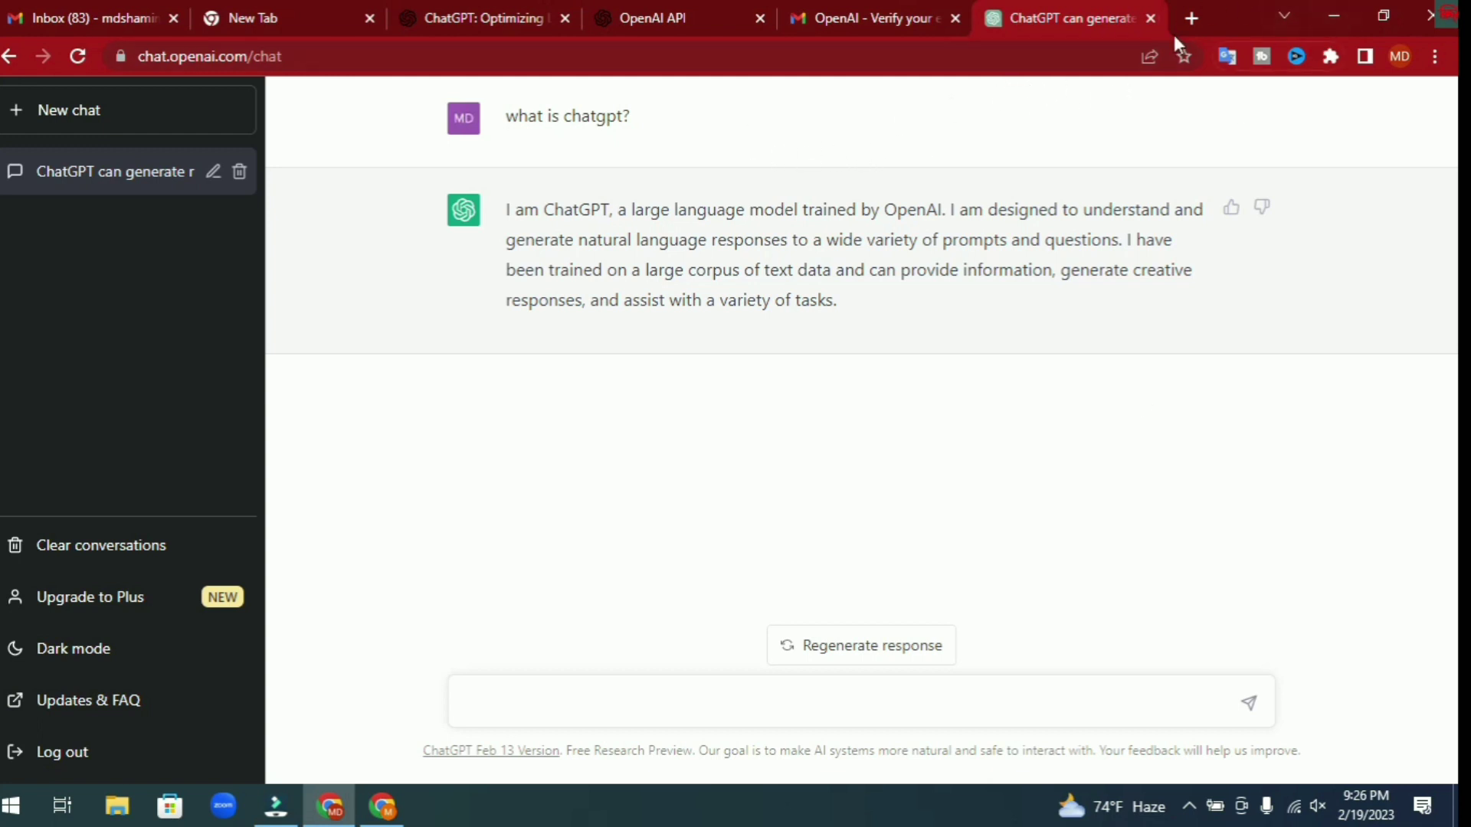
# Minimise Chrome and refresh the Windows desktop twice from its context menu
pyautogui.click(1329, 15)
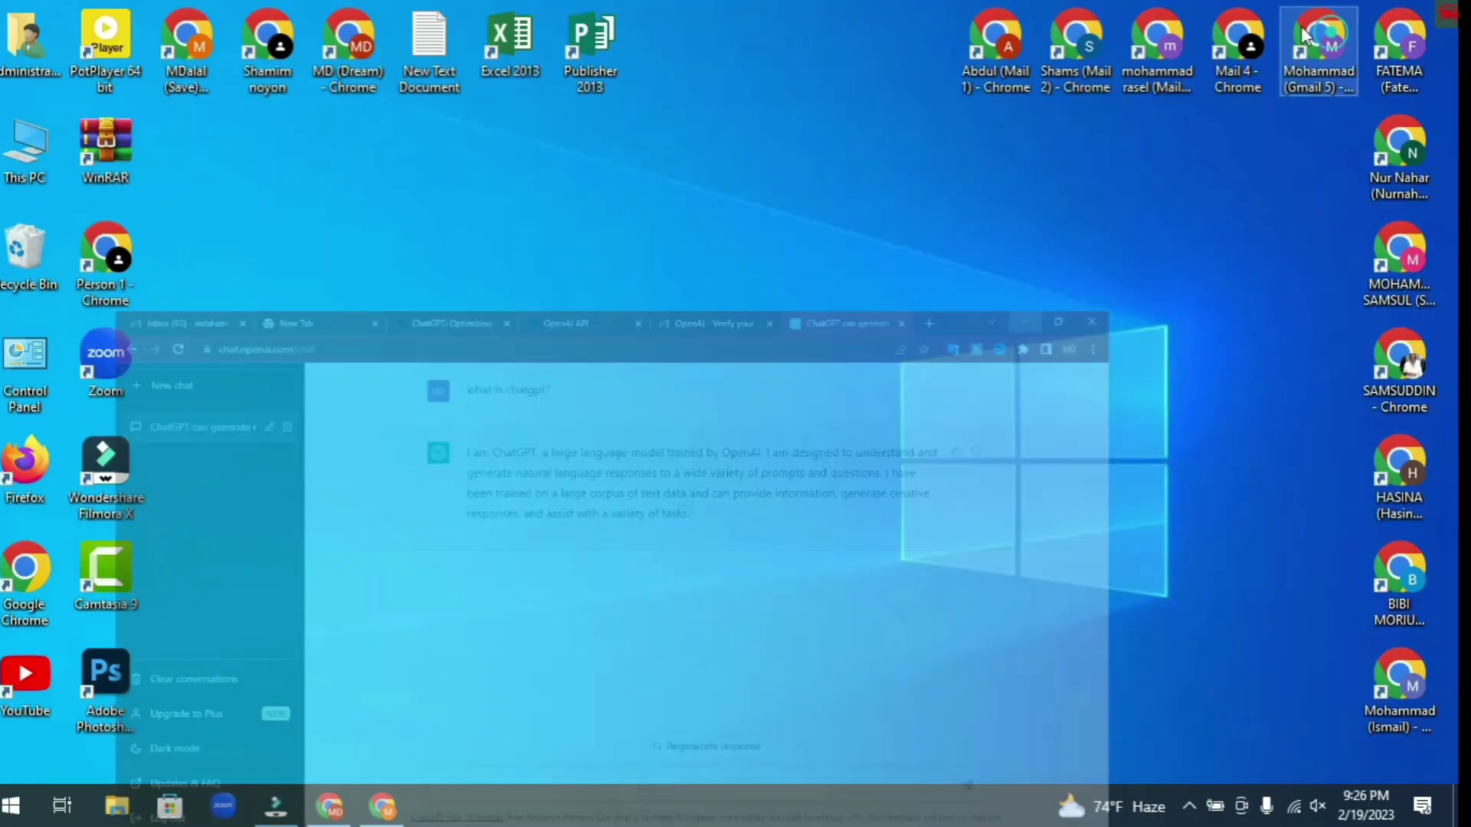
pyautogui.rightClick(469, 257)
pyautogui.click(522, 318)
pyautogui.rightClick(510, 277)
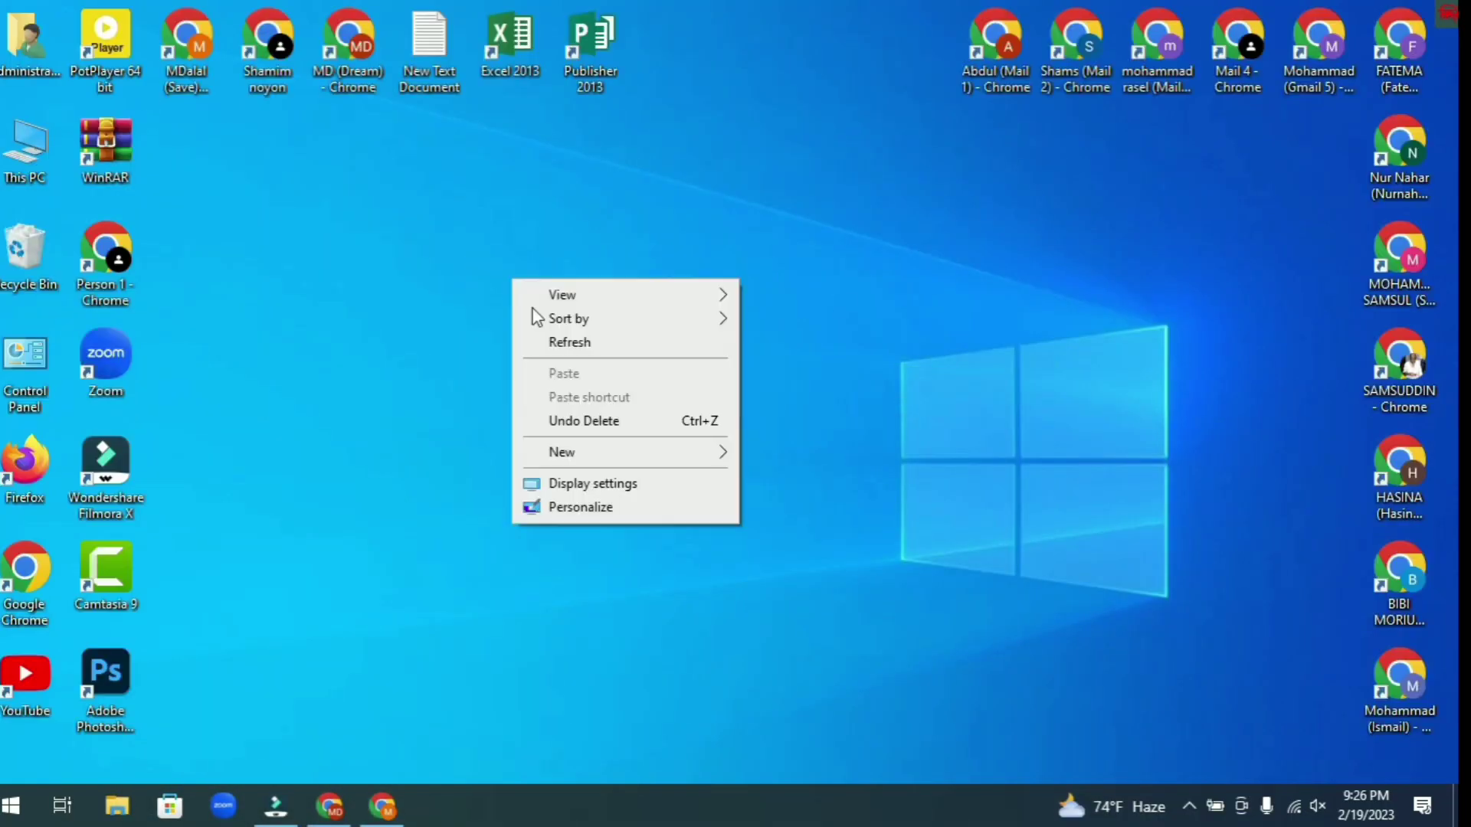
pyautogui.click(579, 341)
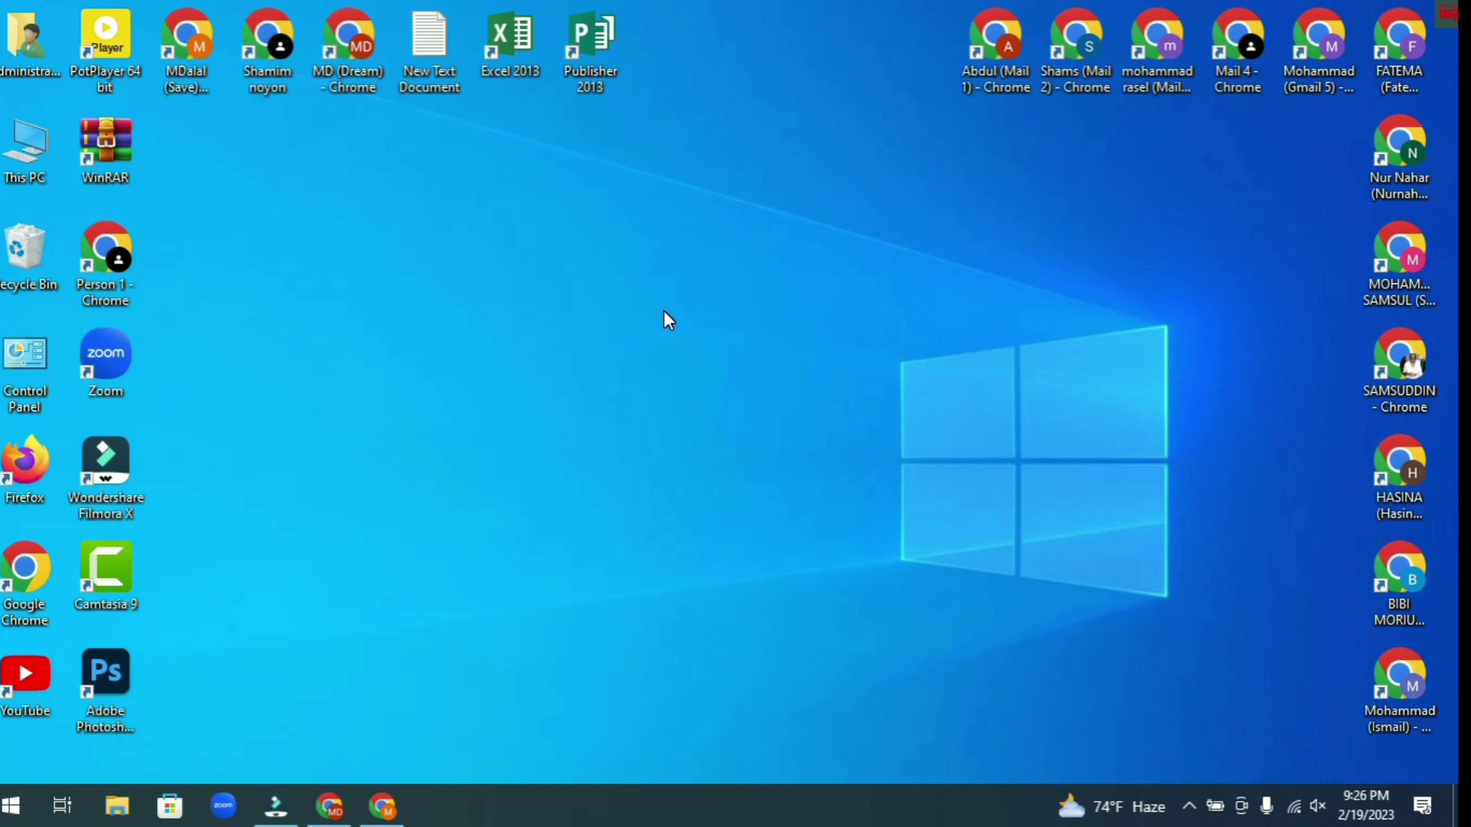